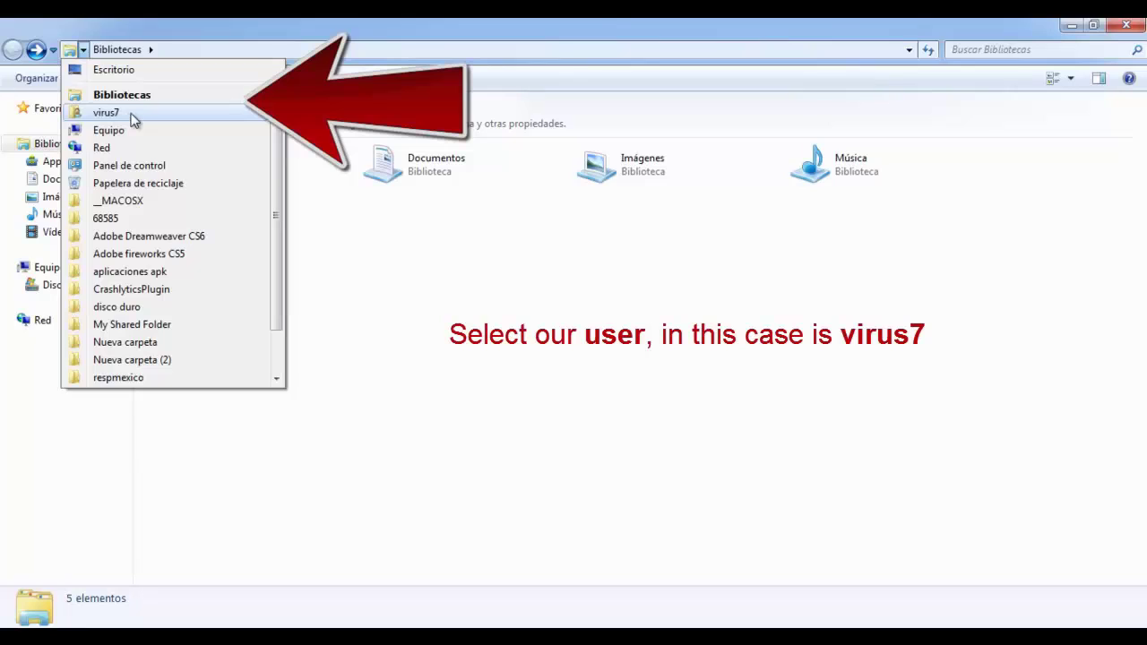
# Step: Open the current user's profile folder
pyautogui.click(131, 114)
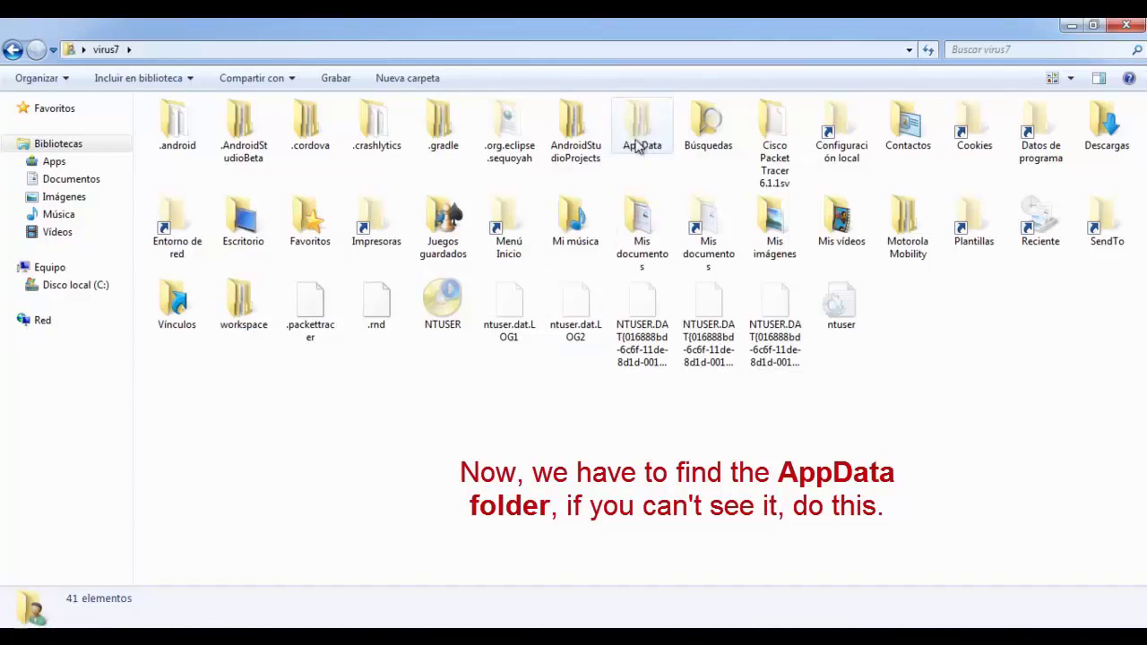
pyautogui.click(1070, 78)
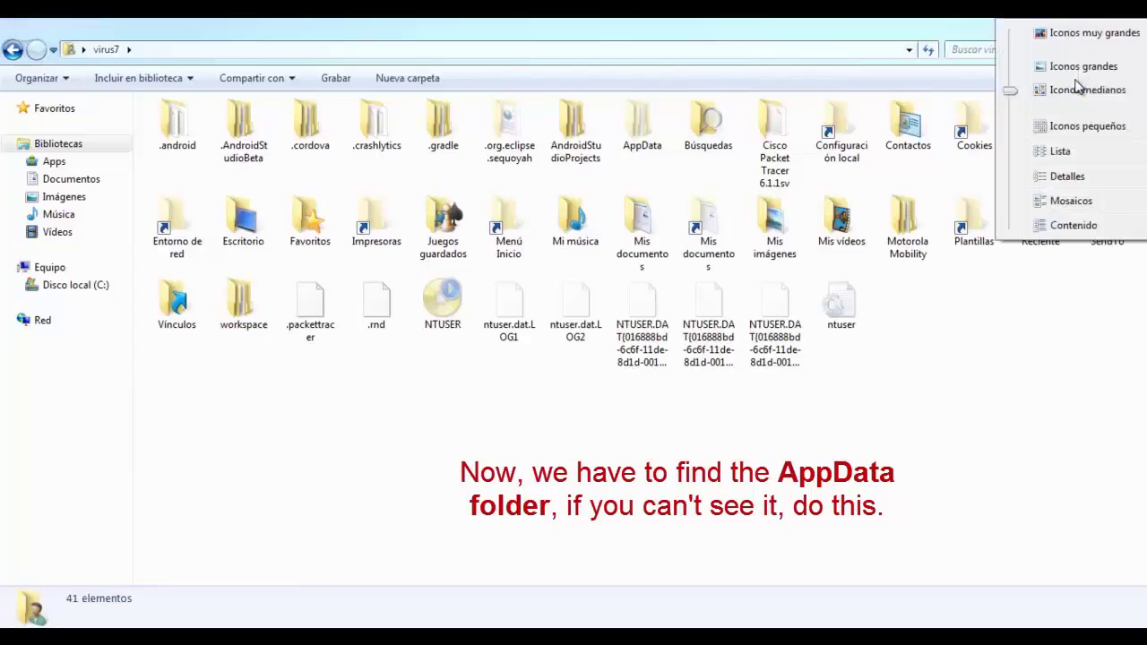
pyautogui.click(970, 90)
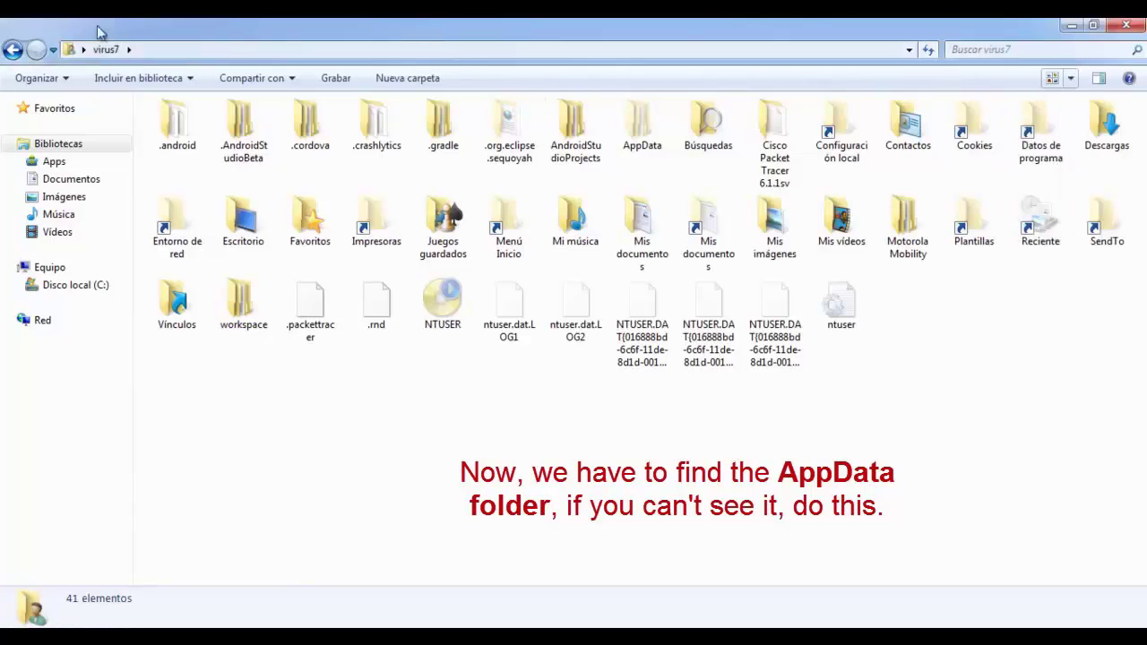
# Step: In the folder and search options, choose to show hidden files, folders and drives and apply the setting
pyautogui.click(63, 81)
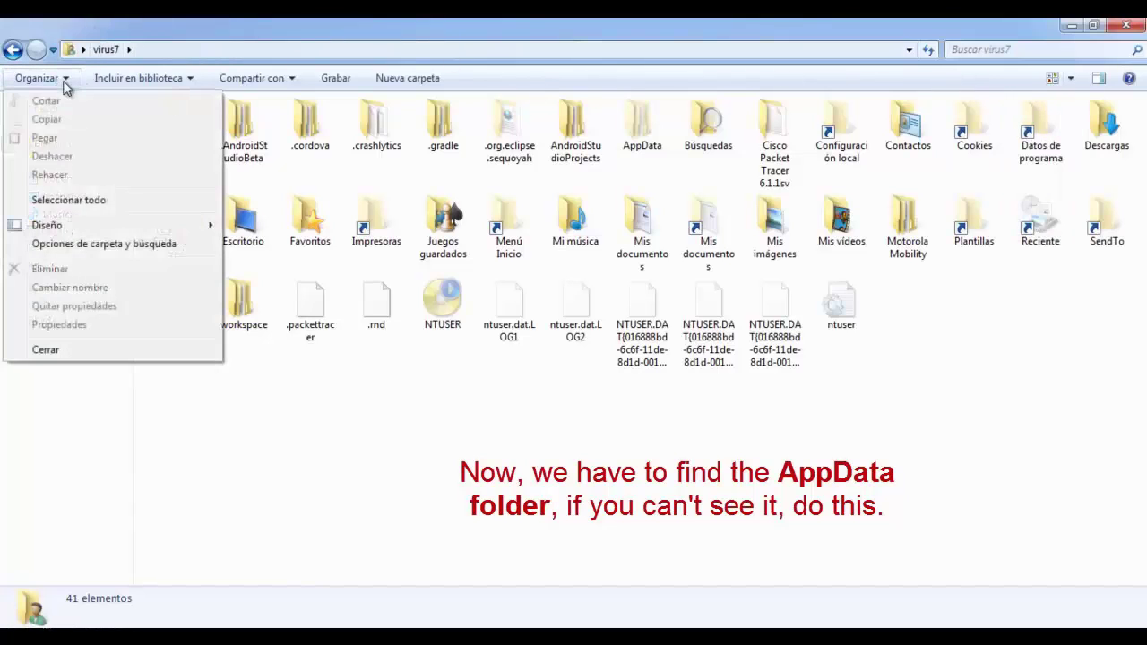
pyautogui.moveTo(169, 228)
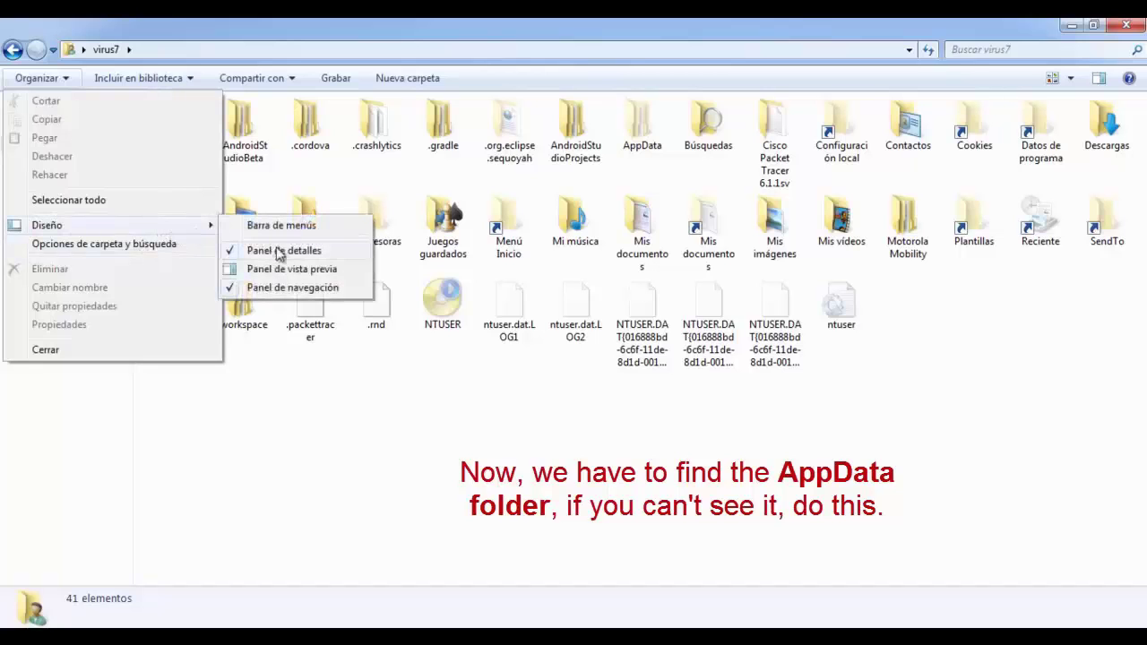
pyautogui.click(171, 245)
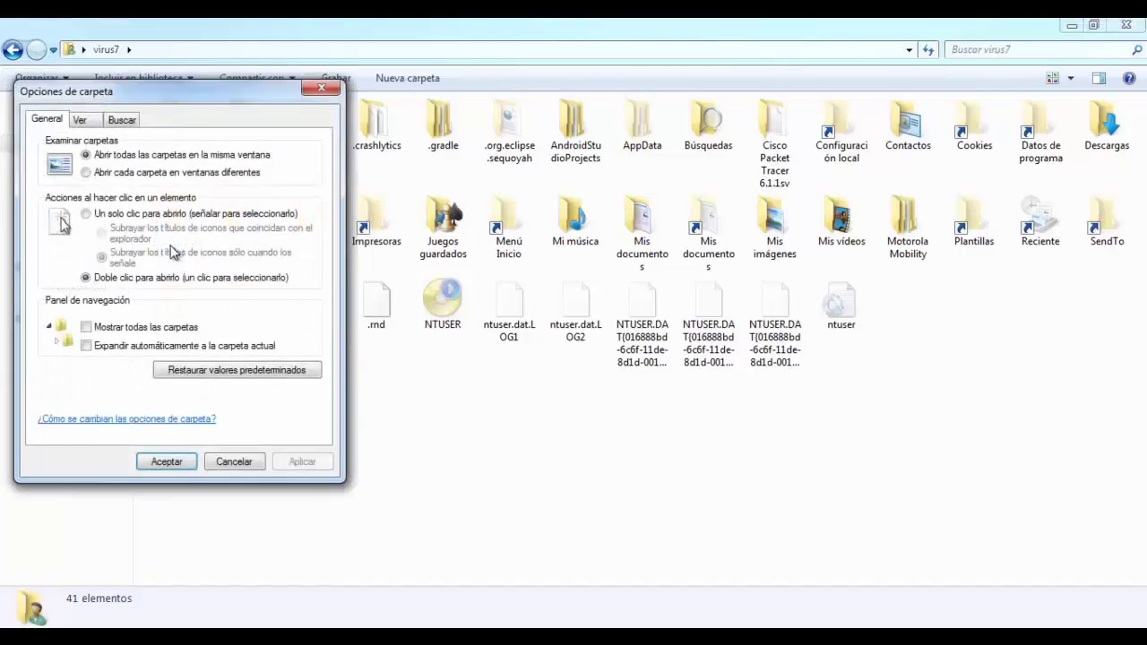
pyautogui.click(81, 120)
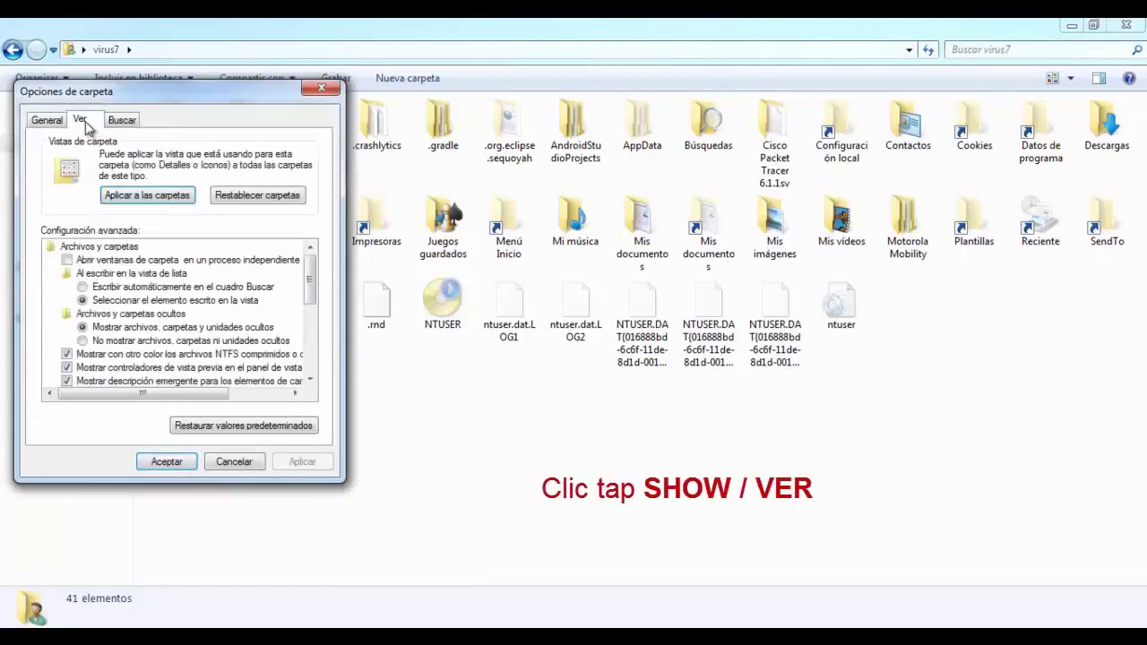
pyautogui.click(141, 329)
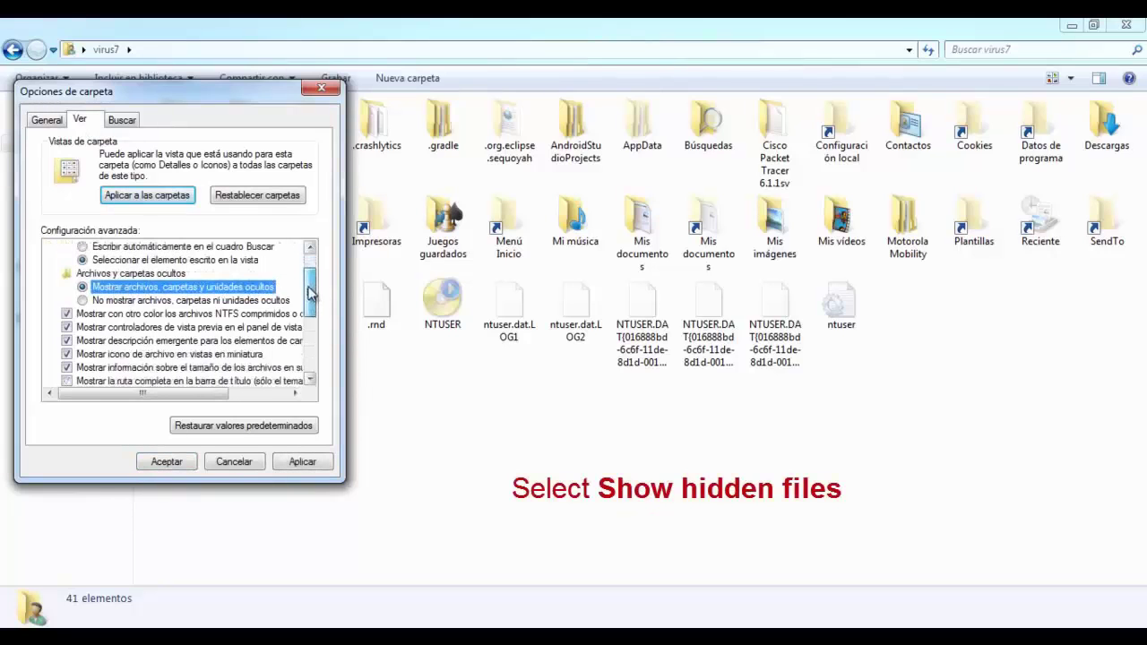
pyautogui.scroll(-1, 311, 294)
pyautogui.scroll(-1, 311, 296)
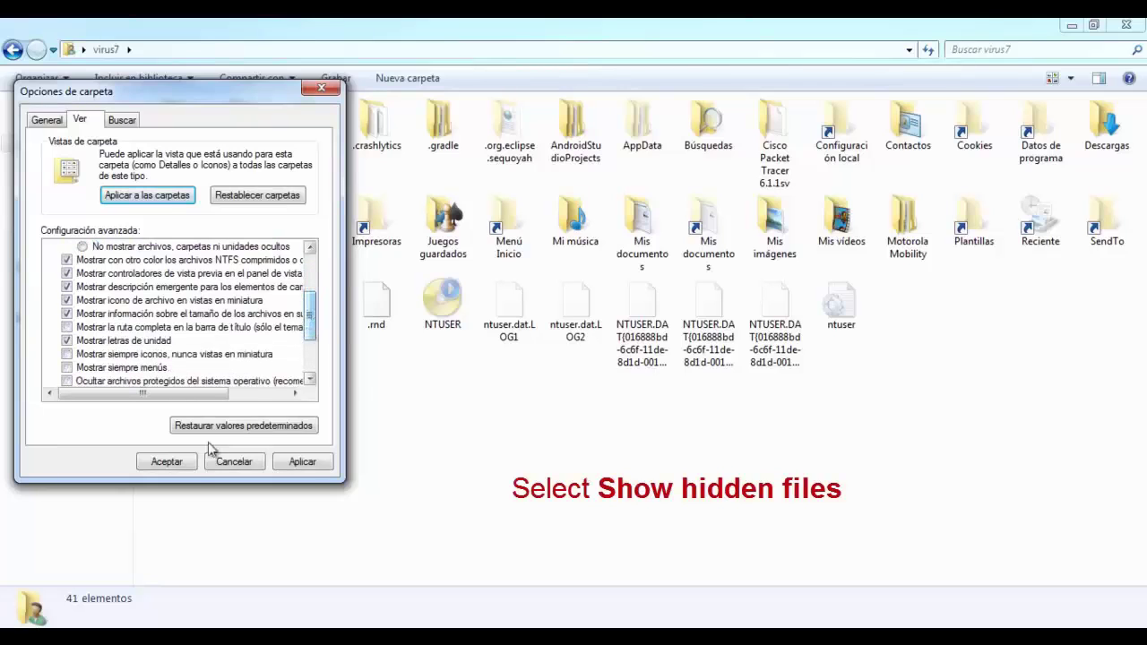
pyautogui.click(179, 460)
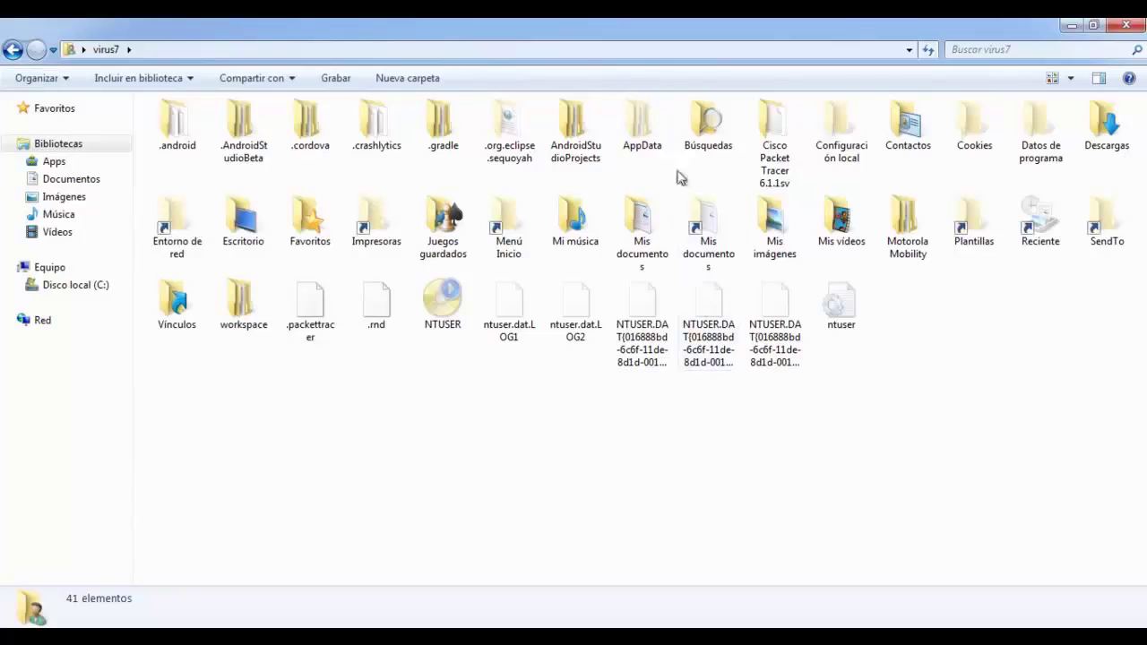
# Step: Go to AppData\Local\Android\android-studio\sdk\platform-tools inside the user's profile folder
pyautogui.doubleClick(638, 124)
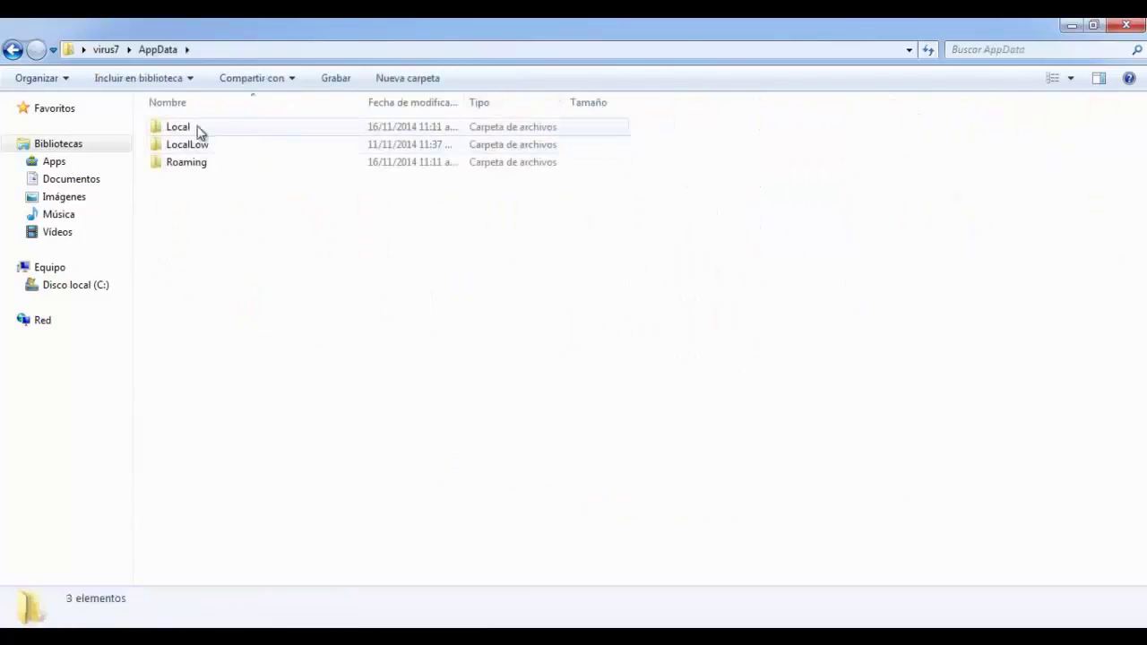
pyautogui.doubleClick(197, 126)
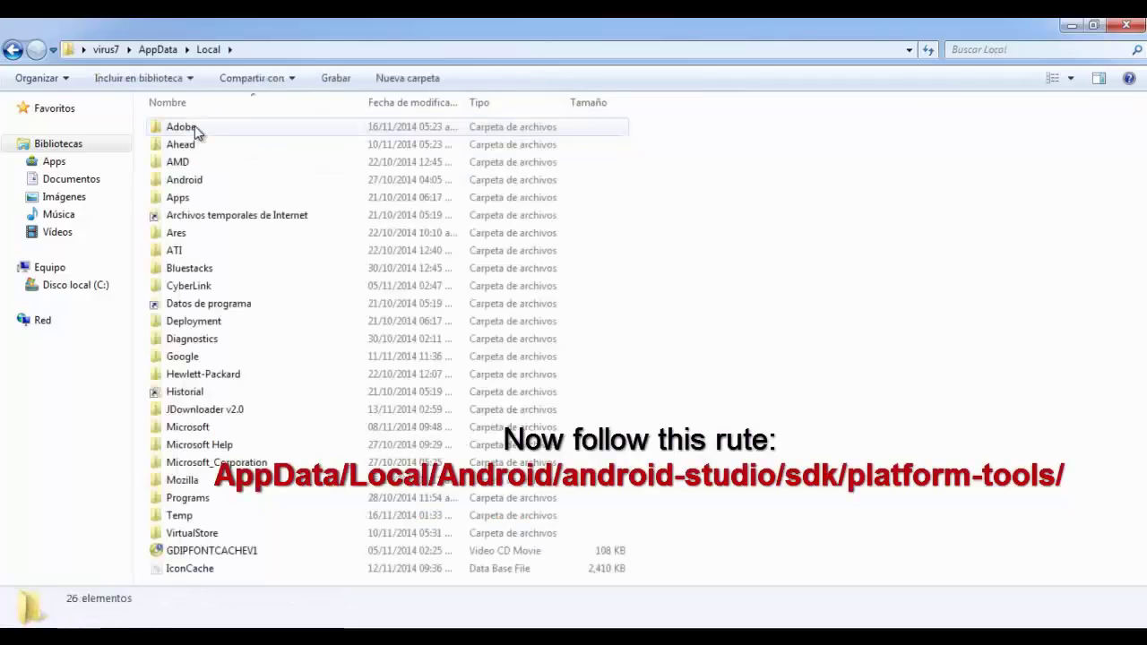
pyautogui.doubleClick(205, 182)
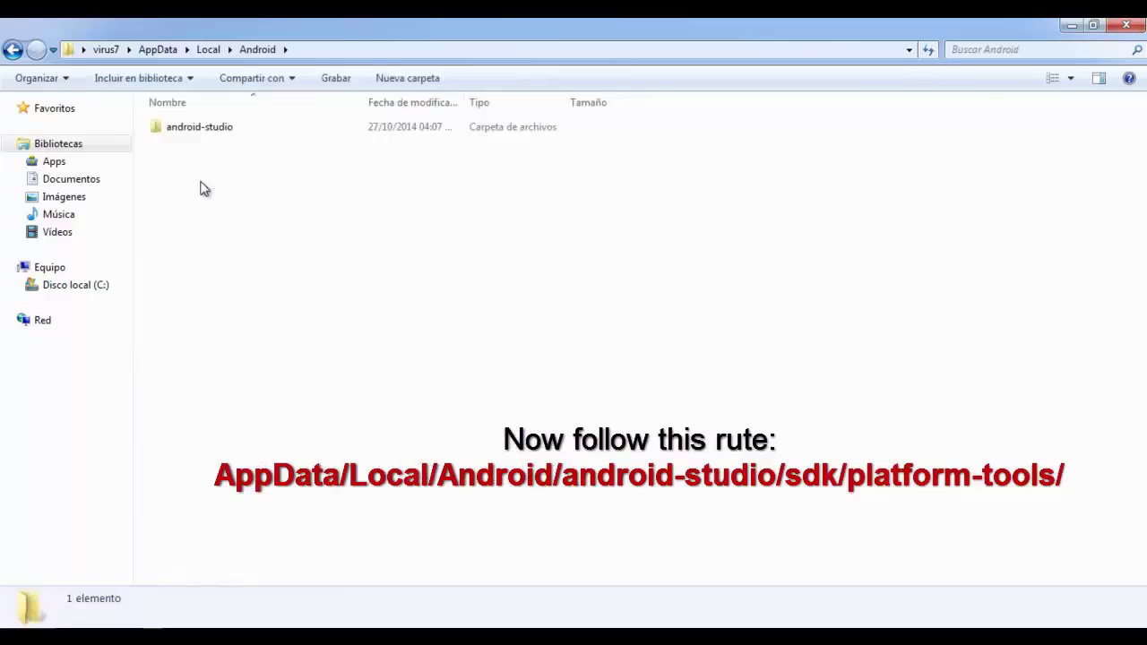
pyautogui.doubleClick(210, 130)
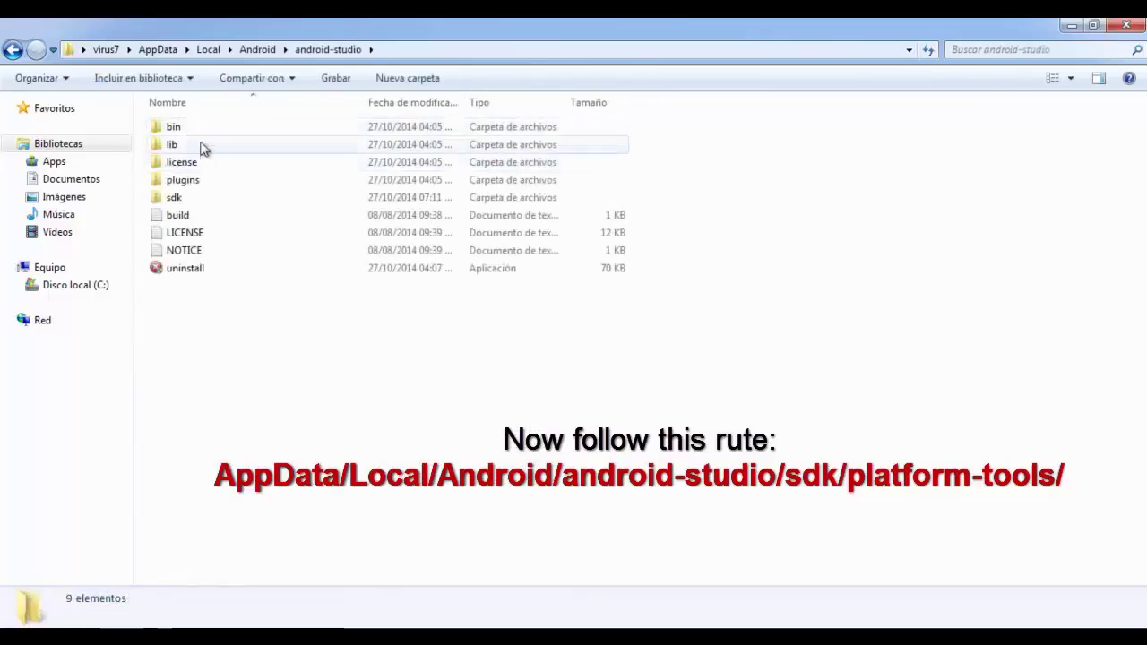
pyautogui.click(189, 203)
pyautogui.doubleClick(189, 203)
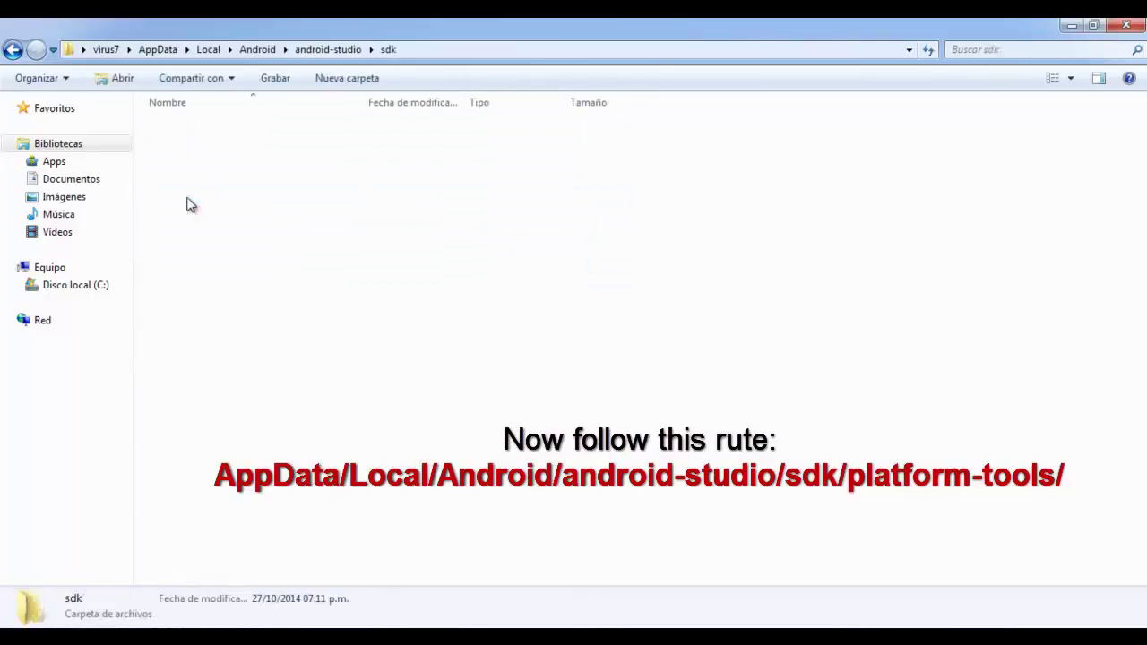
pyautogui.click(199, 216)
pyautogui.doubleClick(202, 216)
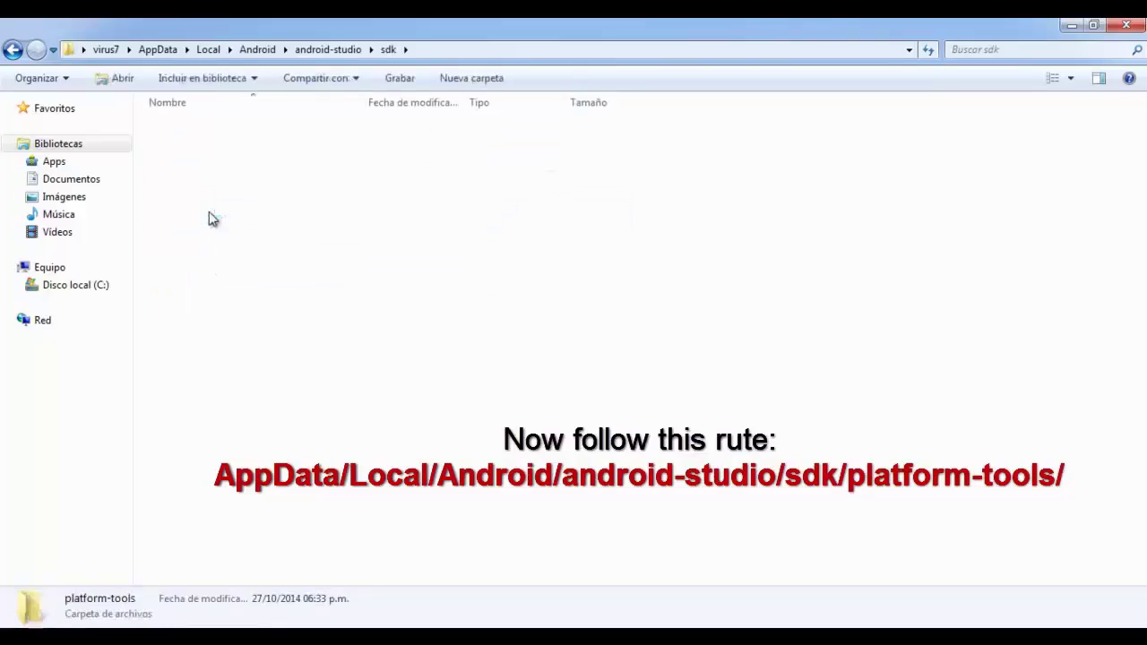
# Step: Run the adb application from platform-tools as administrator and minimize the on-screen keyboard
pyautogui.click(197, 164)
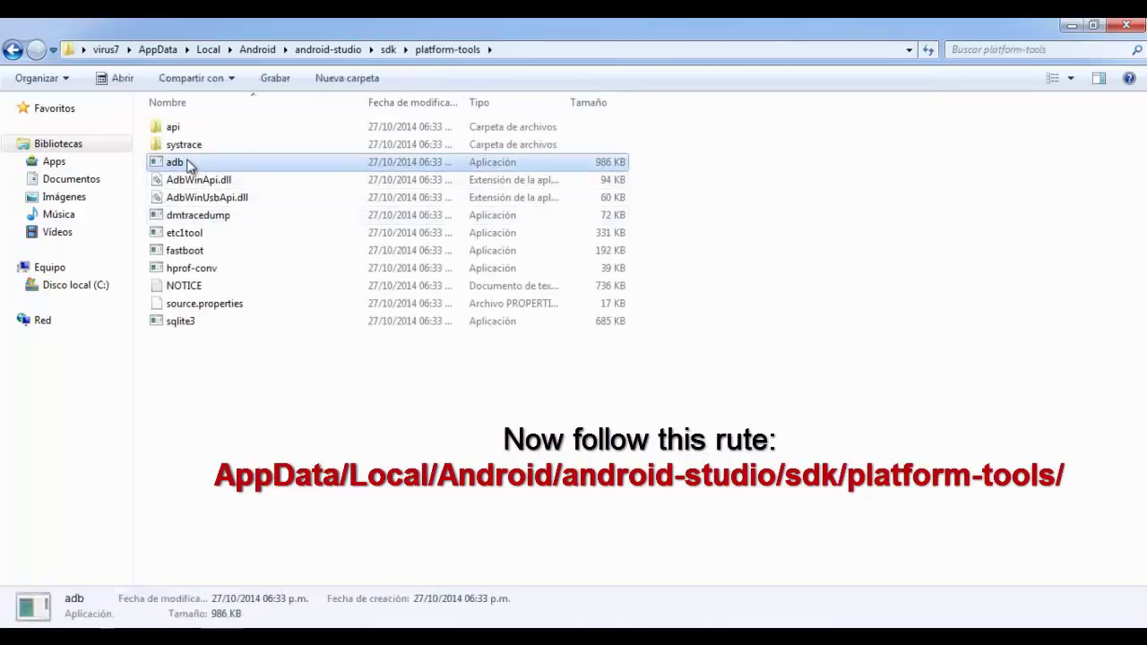
pyautogui.rightClick(216, 162)
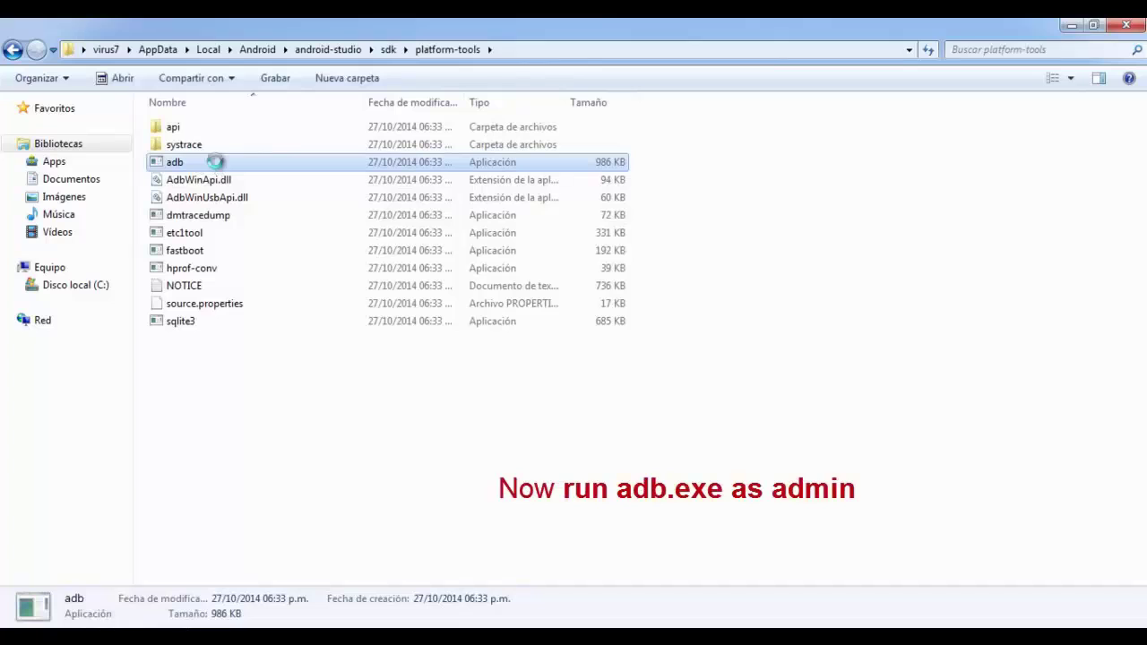
pyautogui.click(271, 195)
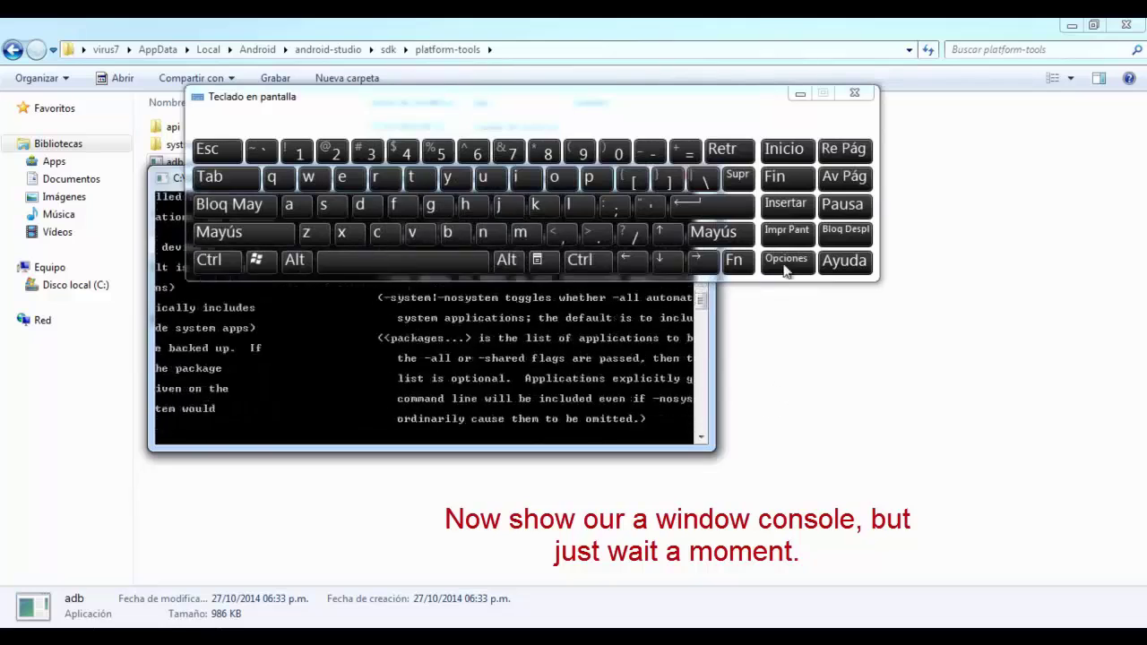
pyautogui.click(801, 97)
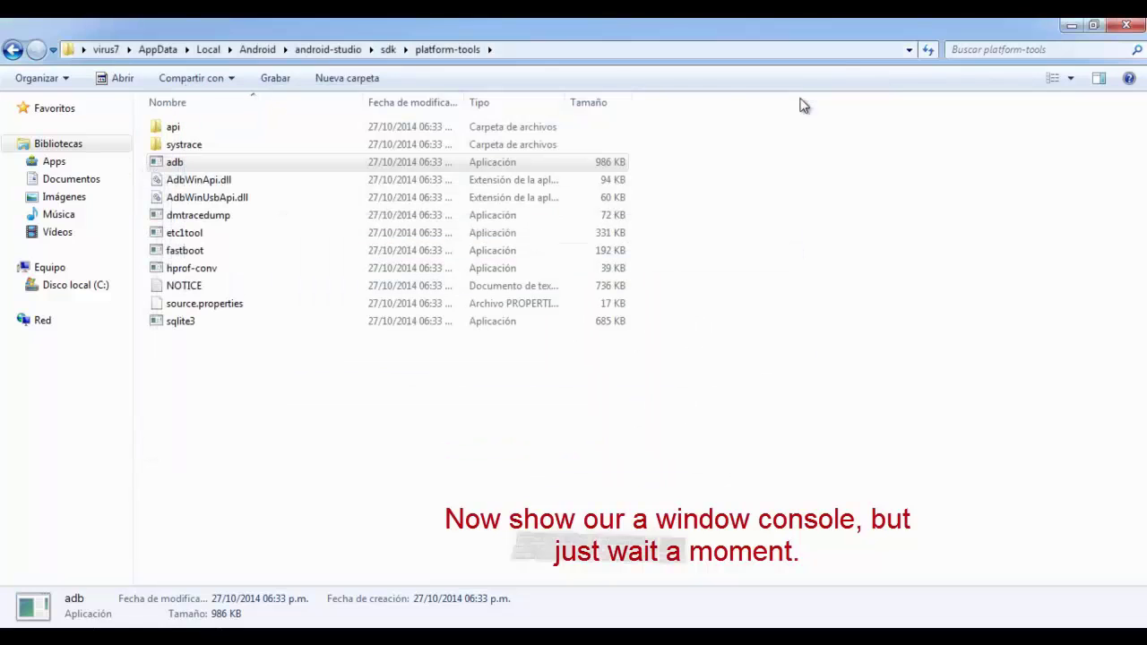
pyautogui.click(818, 280)
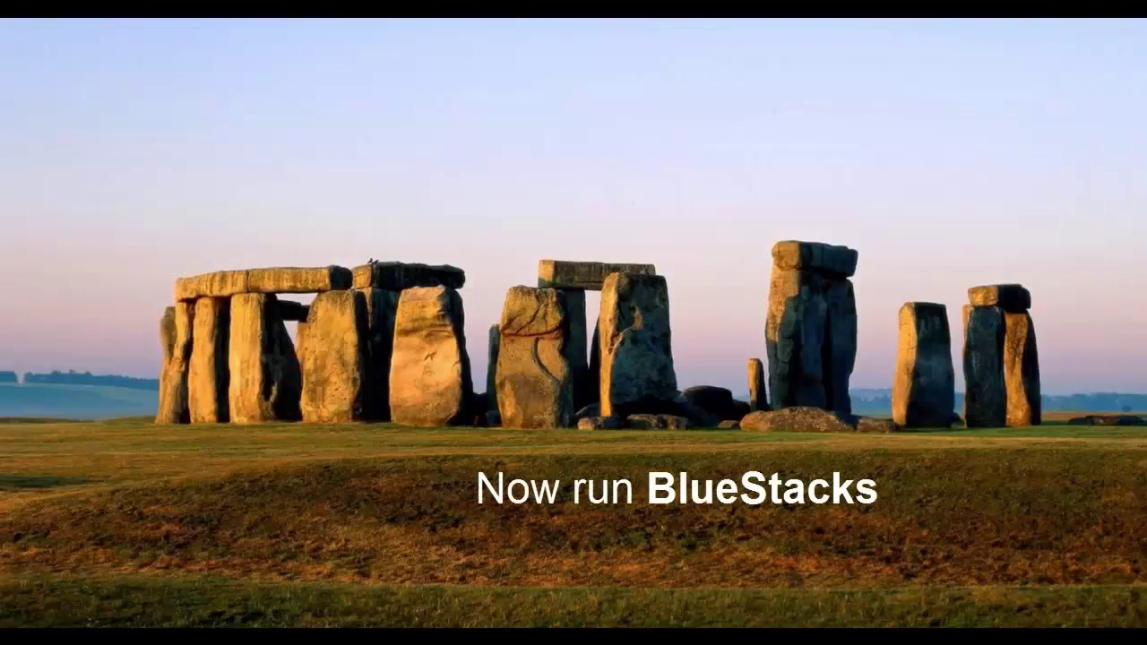
# Step: Start BlueStacks, shift its window toward the middle of the desktop and minimize it
pyautogui.press('super')
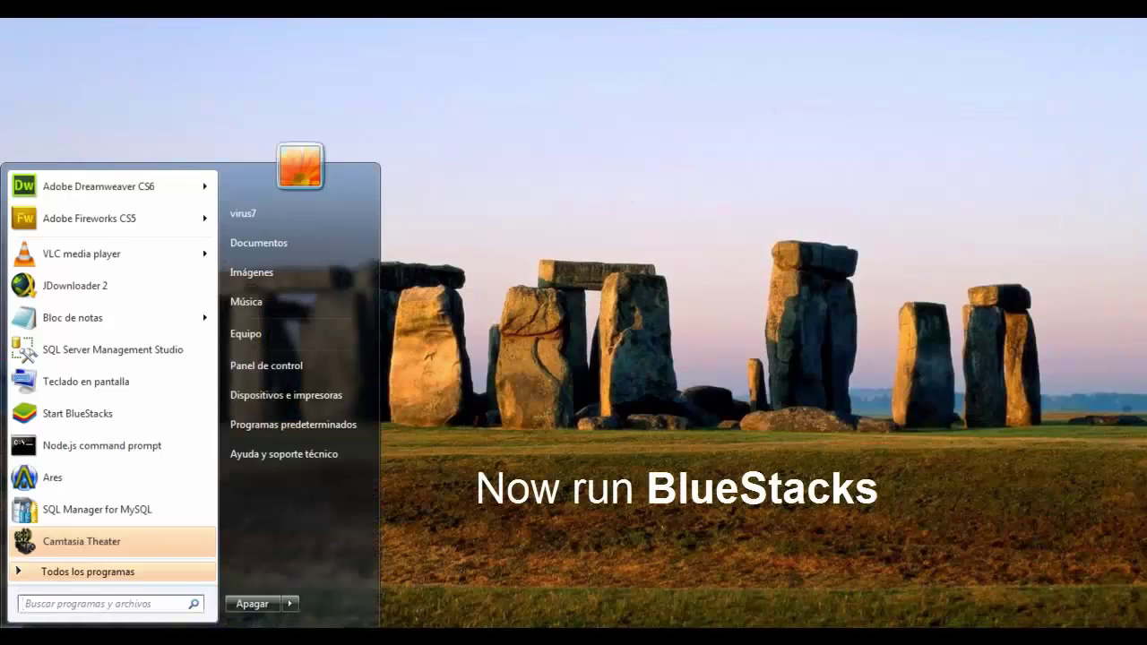
pyautogui.click(127, 413)
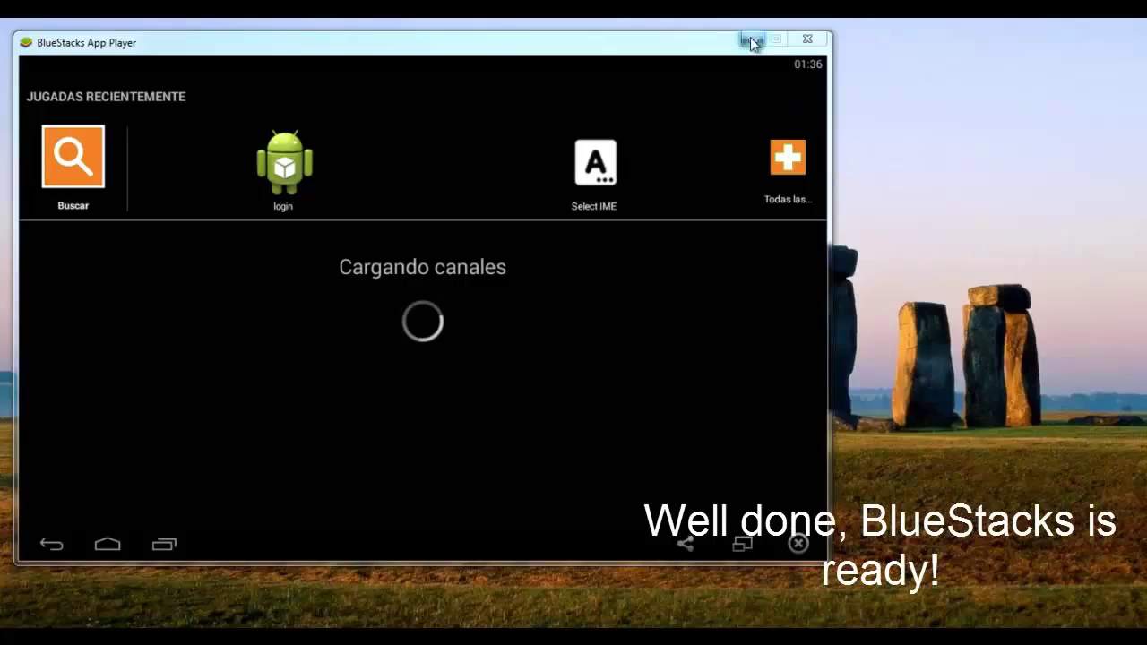
pyautogui.moveTo(726, 52); pyautogui.dragTo(812, 73)
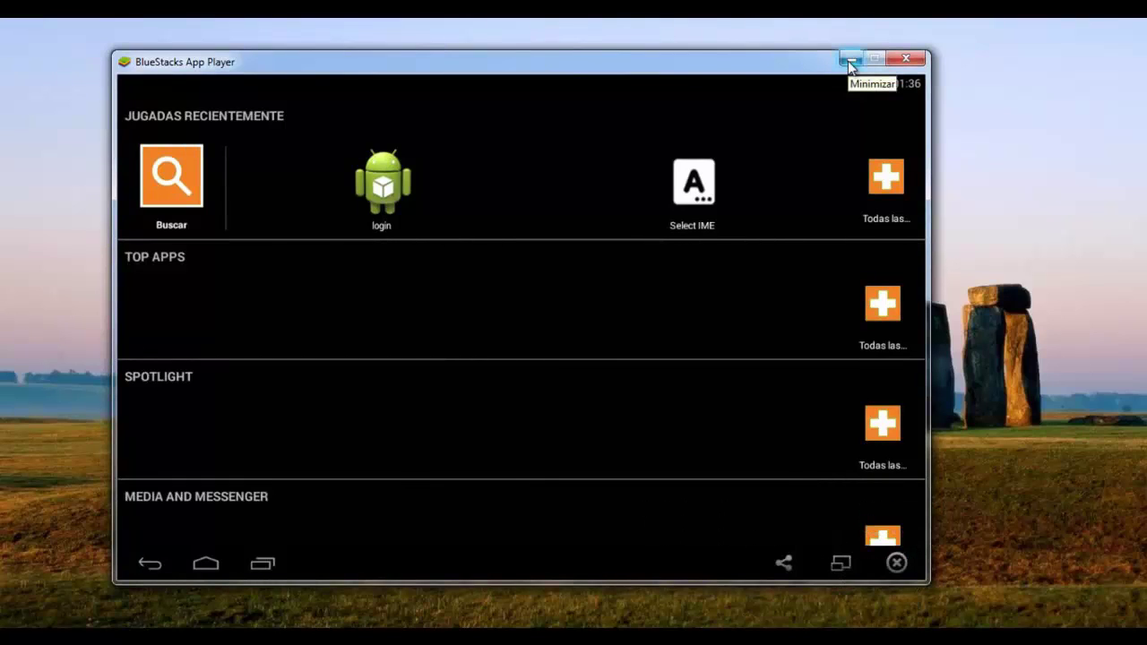
pyautogui.click(849, 62)
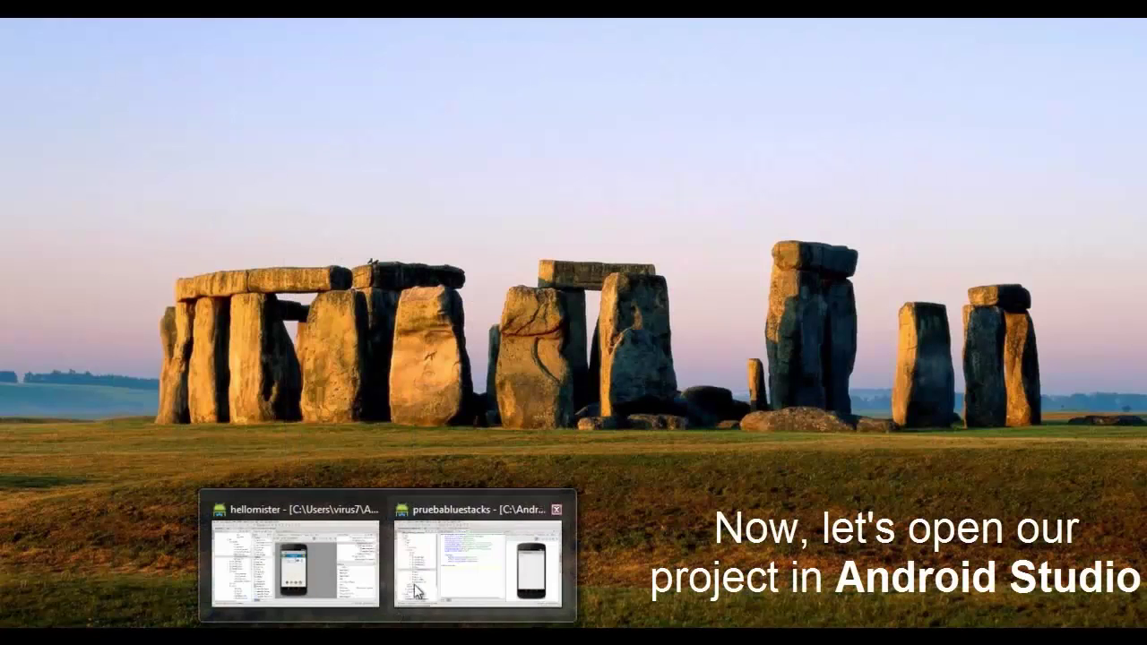
# Step: Switch to the pruebabluestacks project in Android Studio and launch Android Device Monitor
pyautogui.click(432, 570)
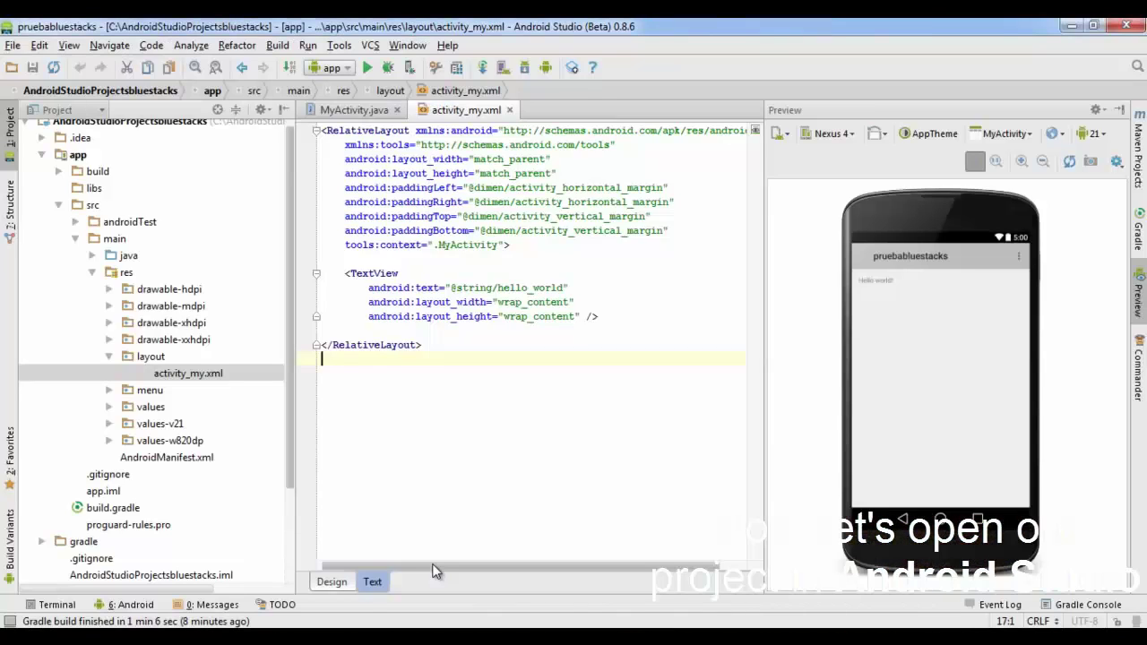
pyautogui.click(524, 67)
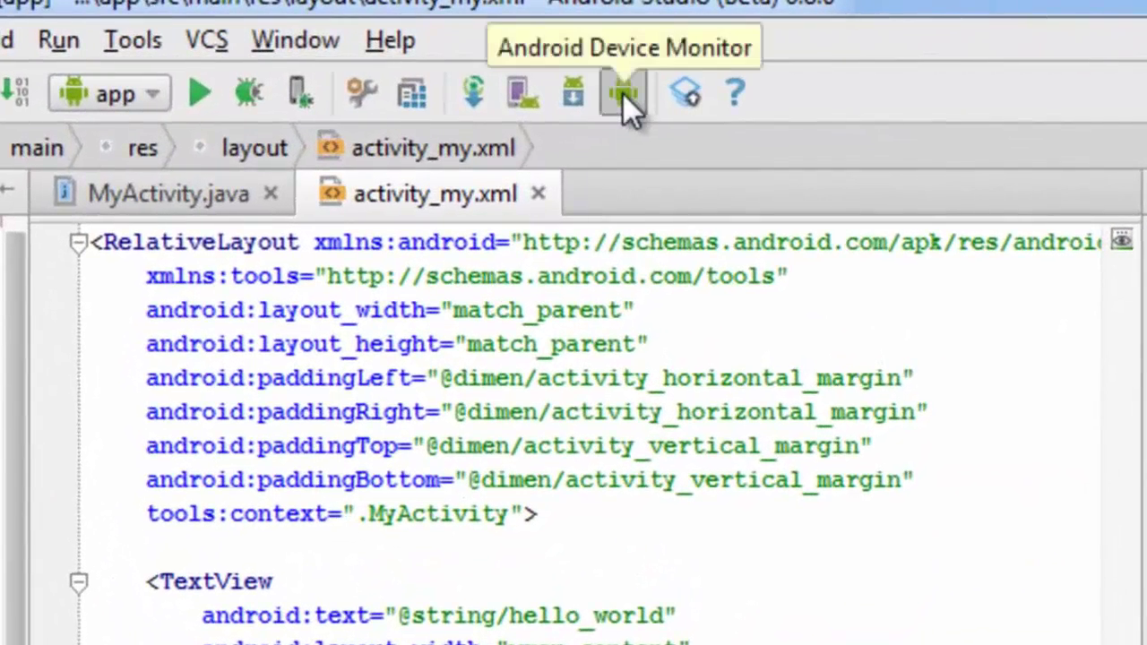
pyautogui.click(624, 95)
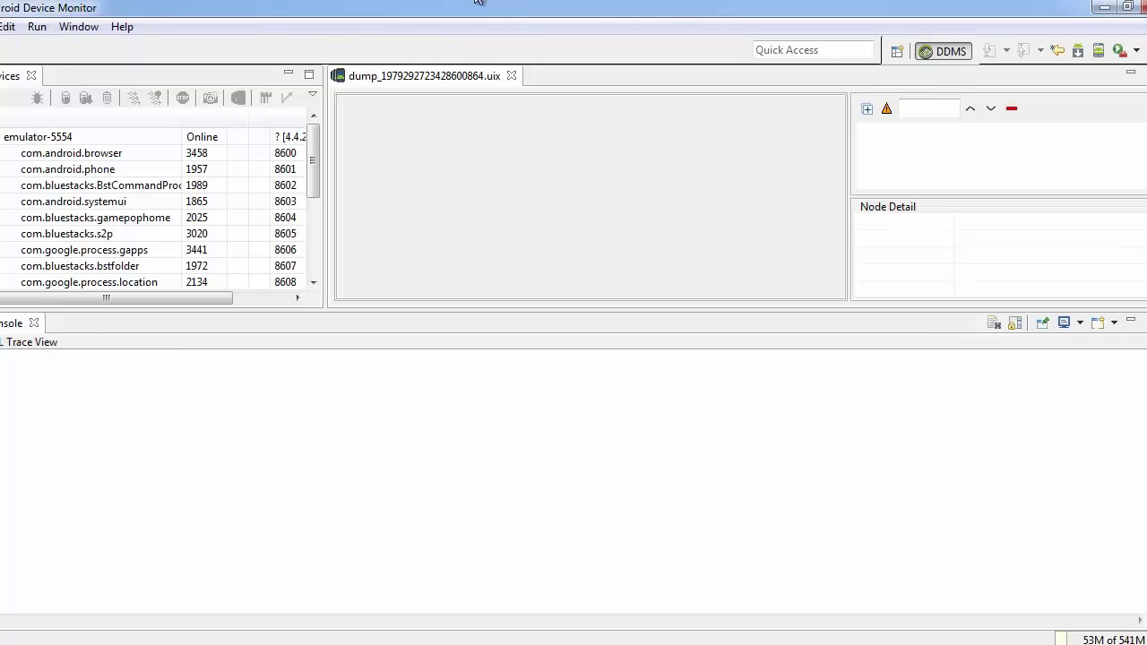
# Step: Select the emulator-5554 device, then collapse and re-expand its process list
pyautogui.click(47, 143)
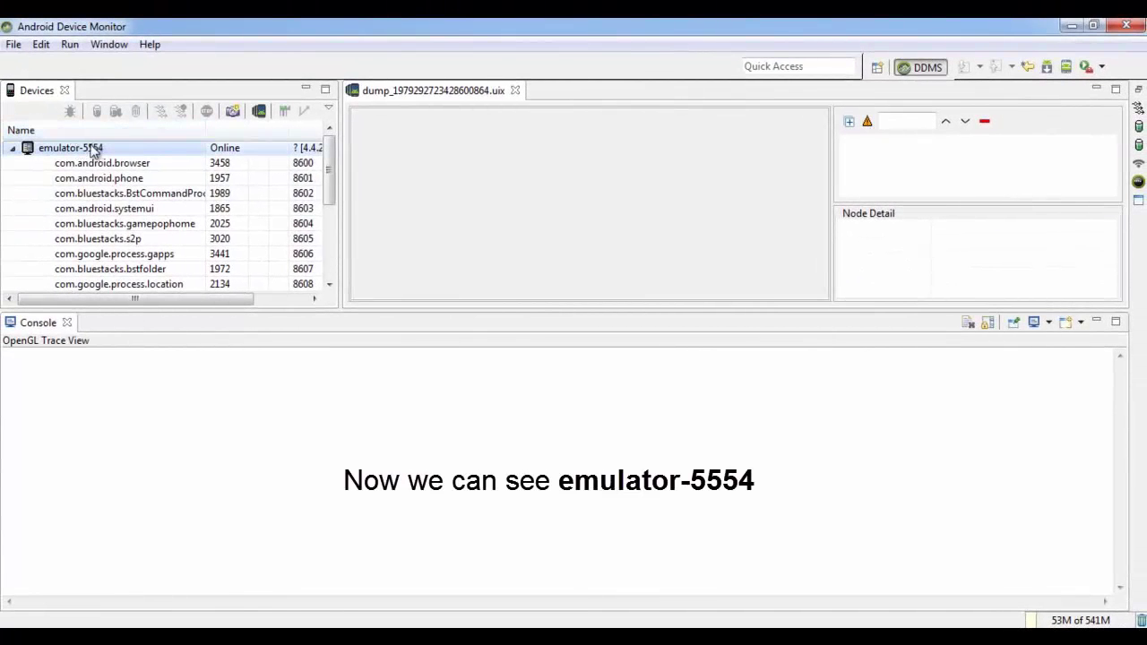
pyautogui.click(12, 149)
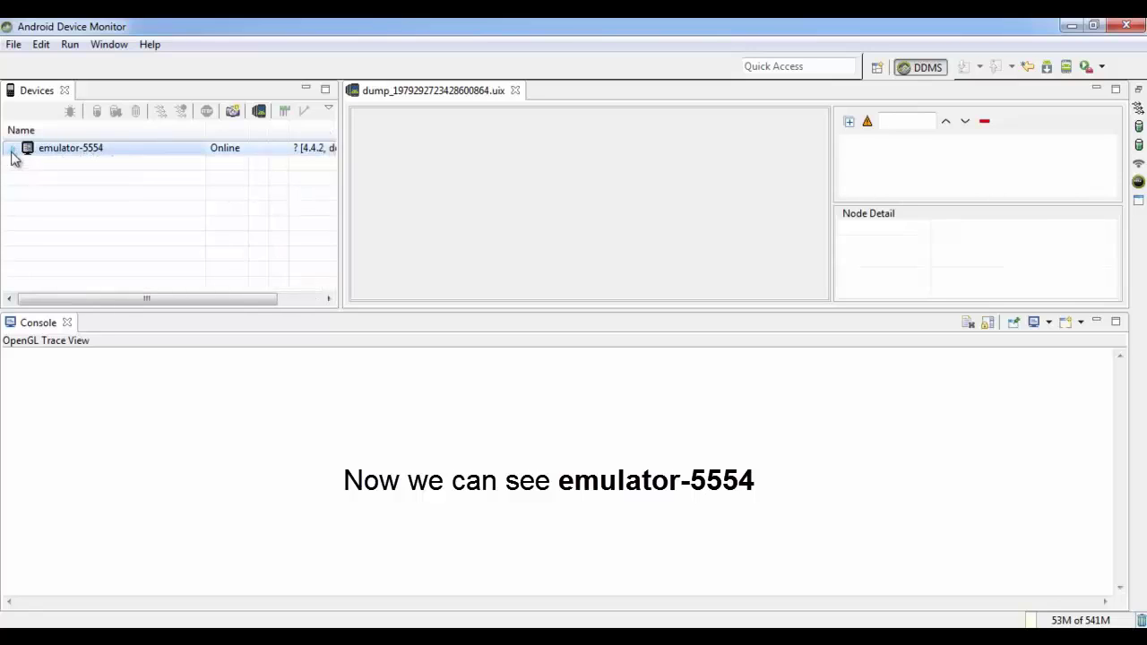
pyautogui.click(13, 150)
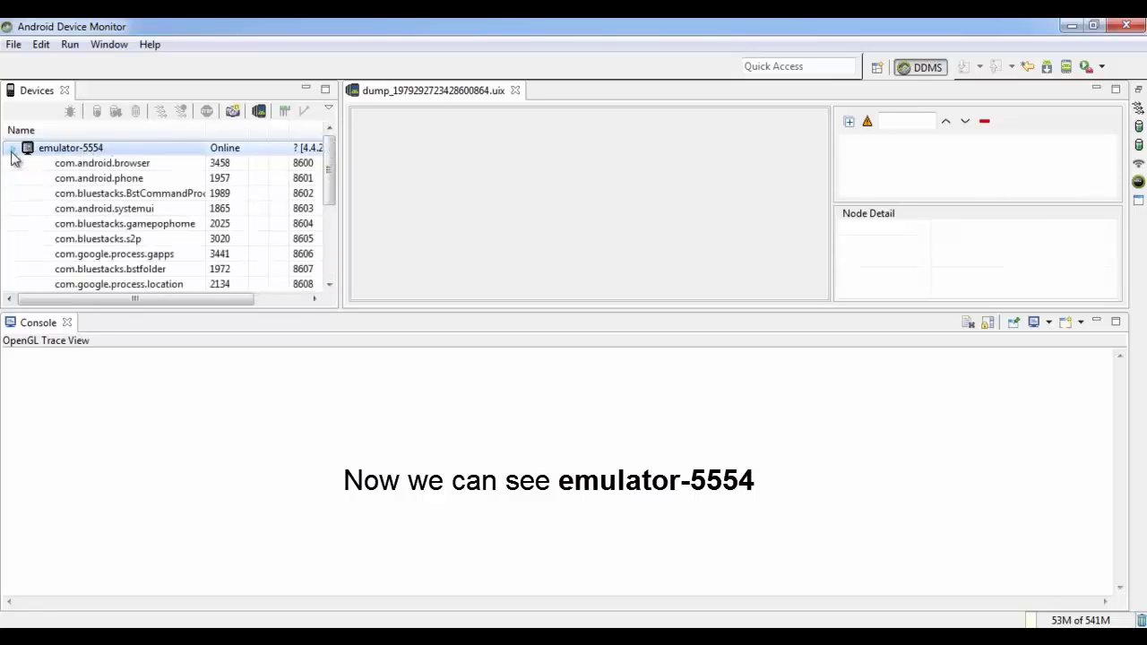
# Step: Take a screen capture of emulator-5554 and compare it with the BlueStacks App Player window
pyautogui.click(232, 111)
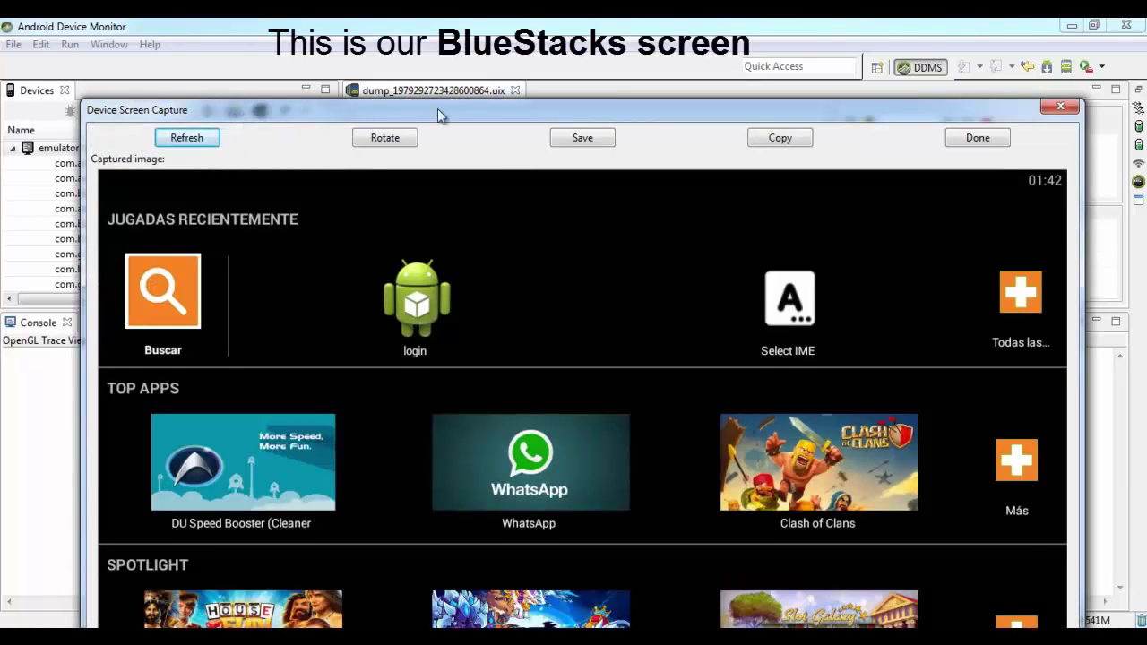
pyautogui.moveTo(440, 115); pyautogui.dragTo(417, 54)
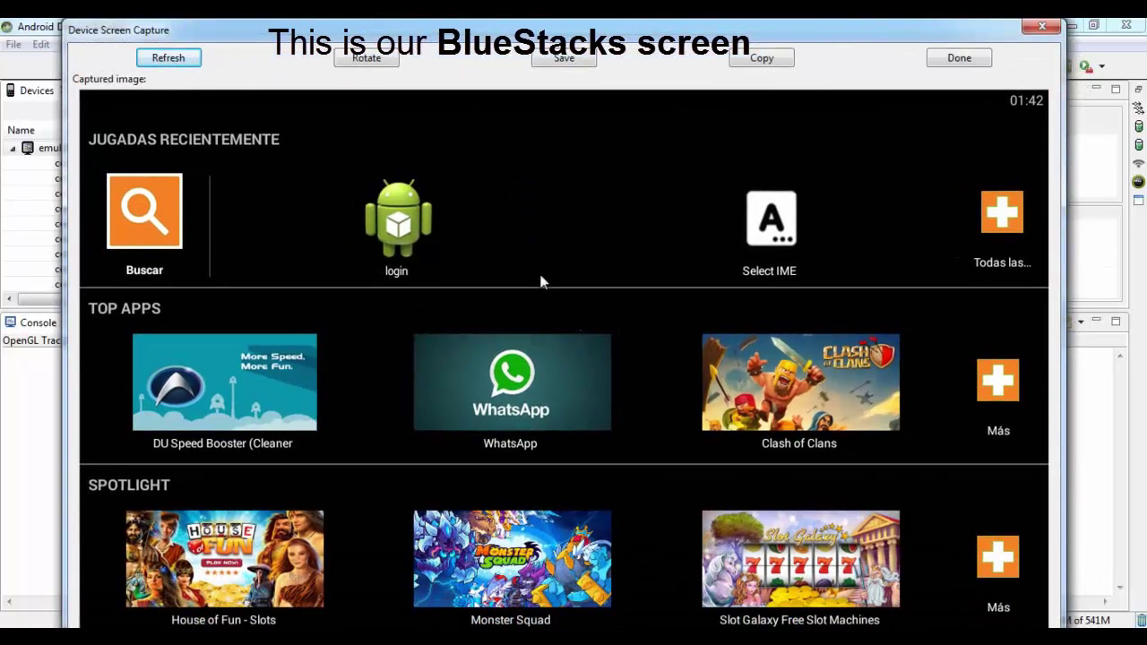
pyautogui.hotkey('alt', 'Tab')
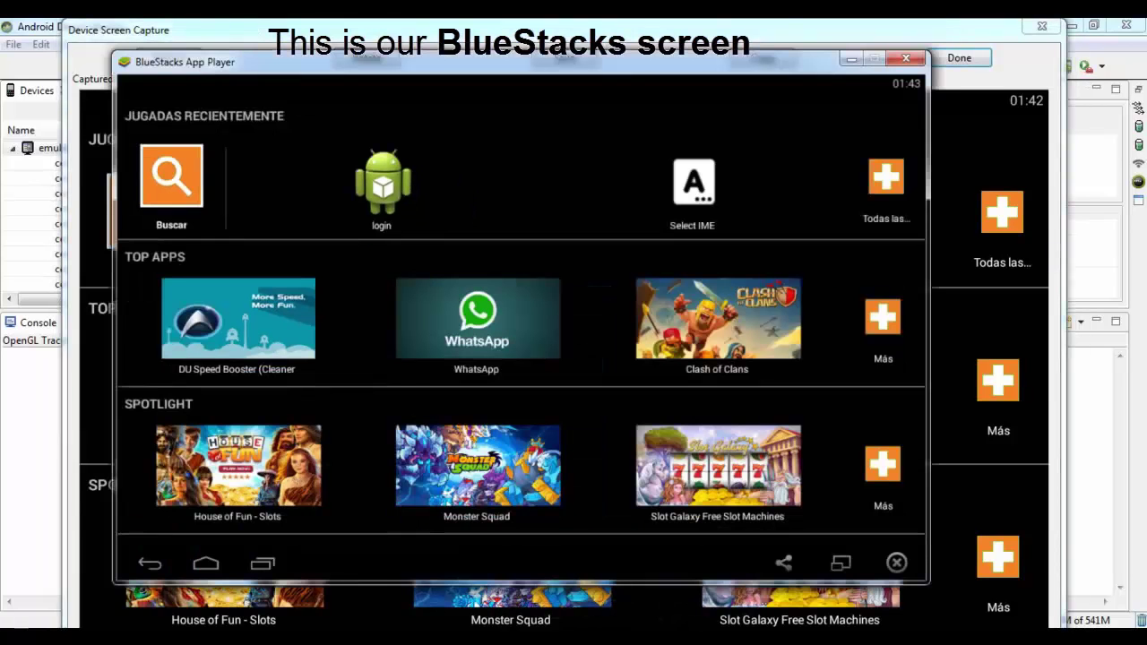
pyautogui.hotkey('alt', 'Tab')
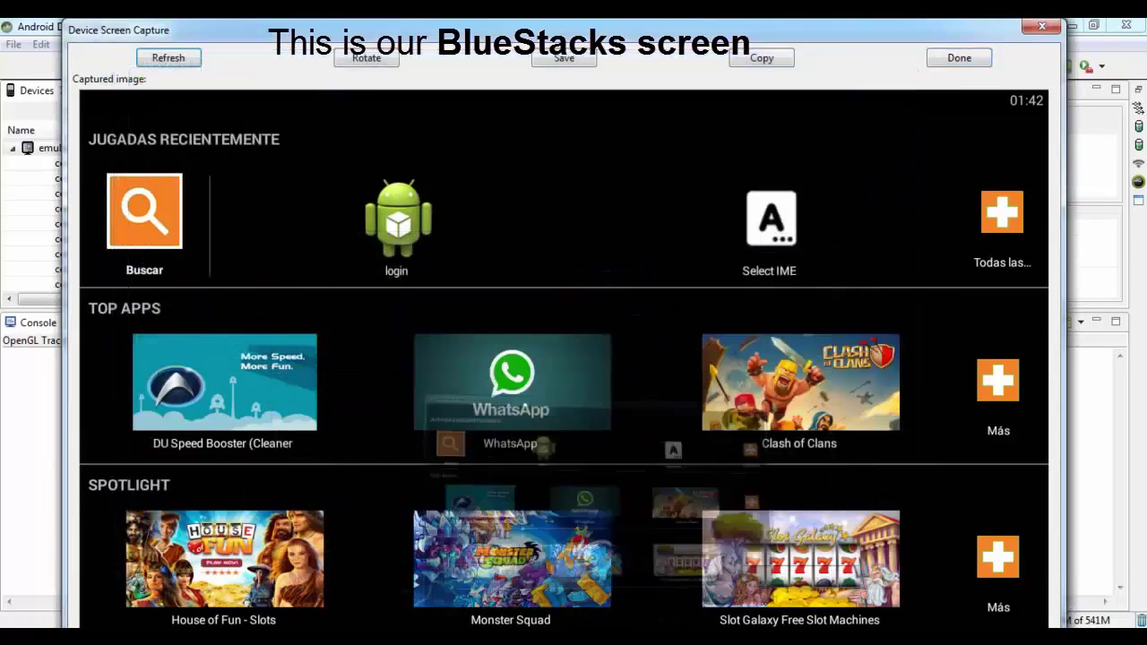
# Step: Close the captured device image and show the Android Devices view in Android Device Monitor
pyautogui.click(975, 60)
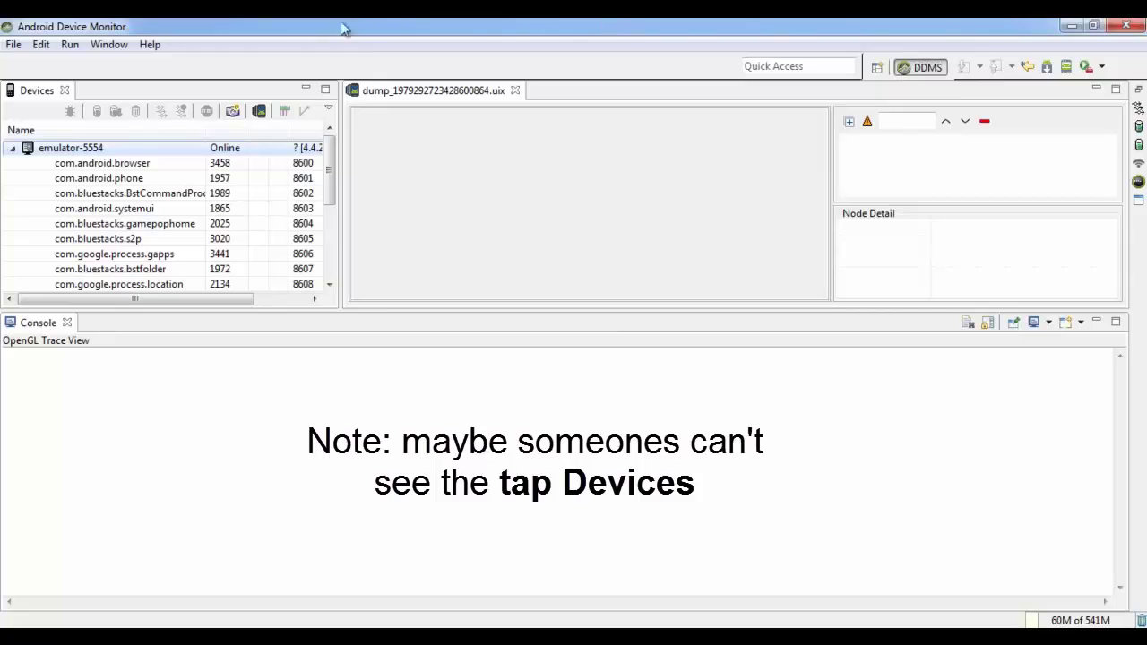
pyautogui.click(109, 45)
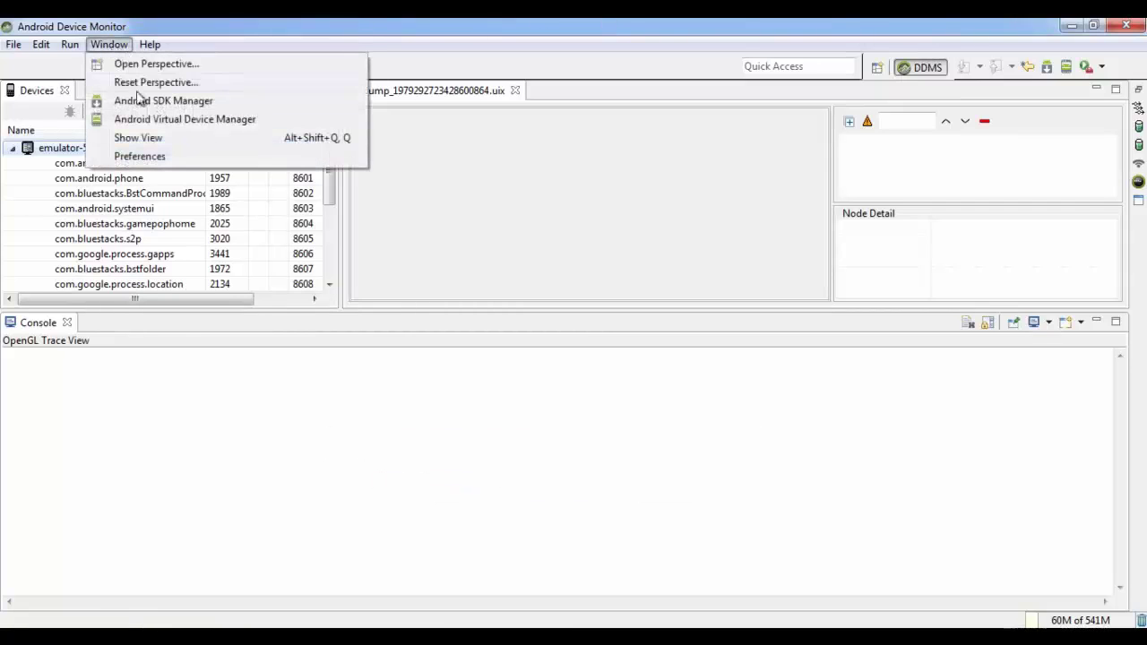
pyautogui.click(139, 138)
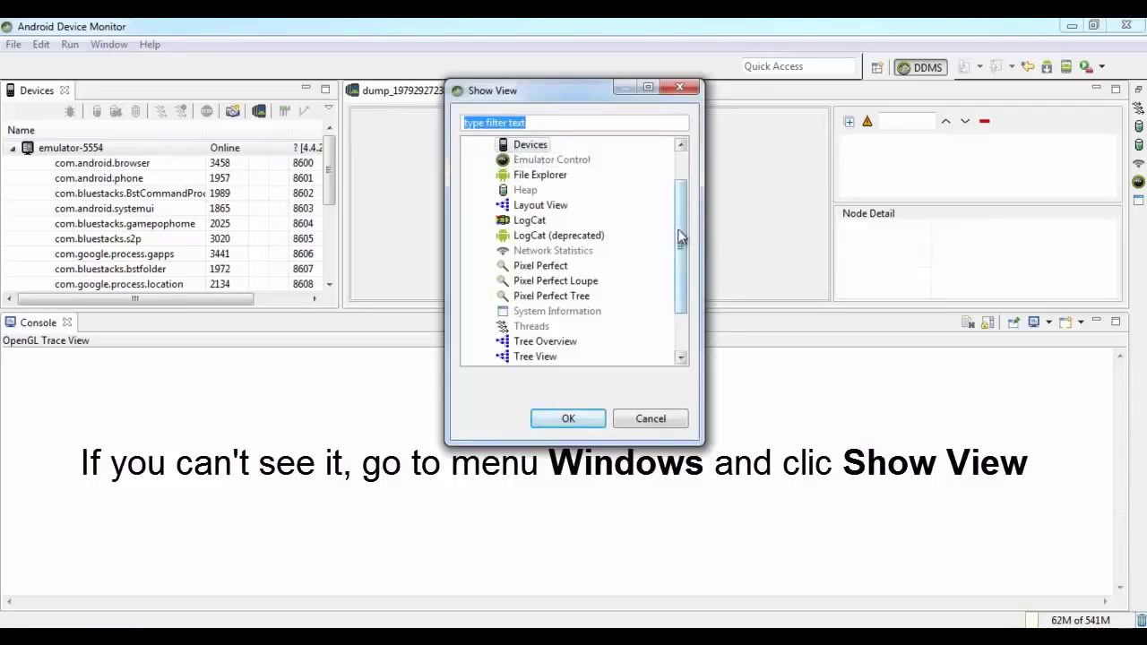
pyautogui.scroll(1, 680, 209)
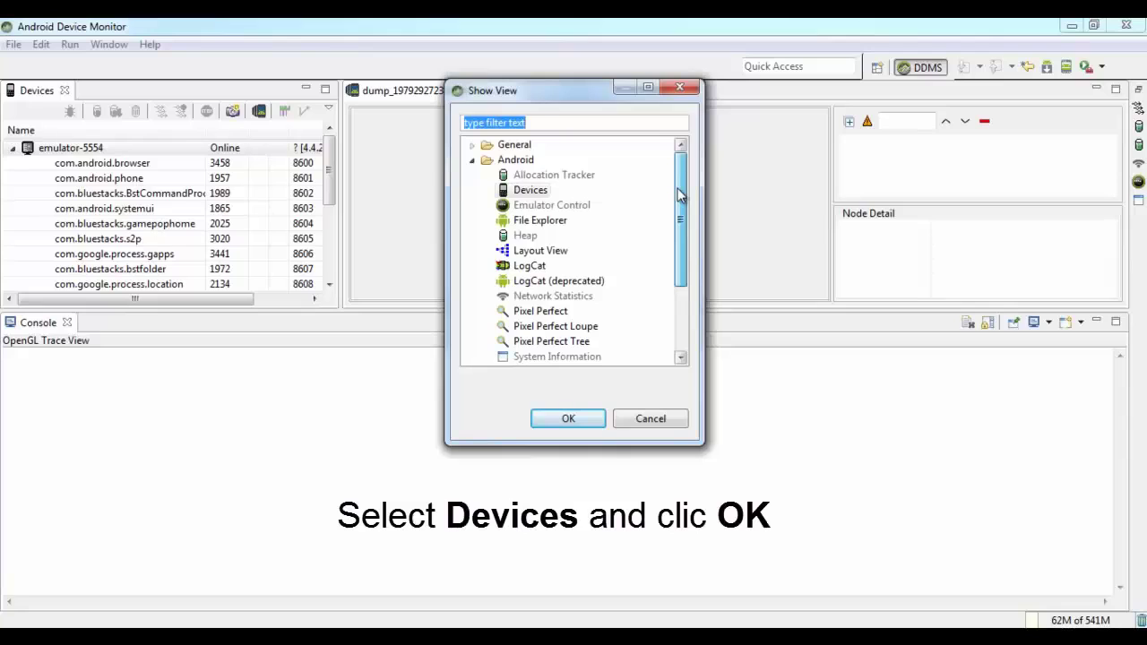
pyautogui.click(525, 191)
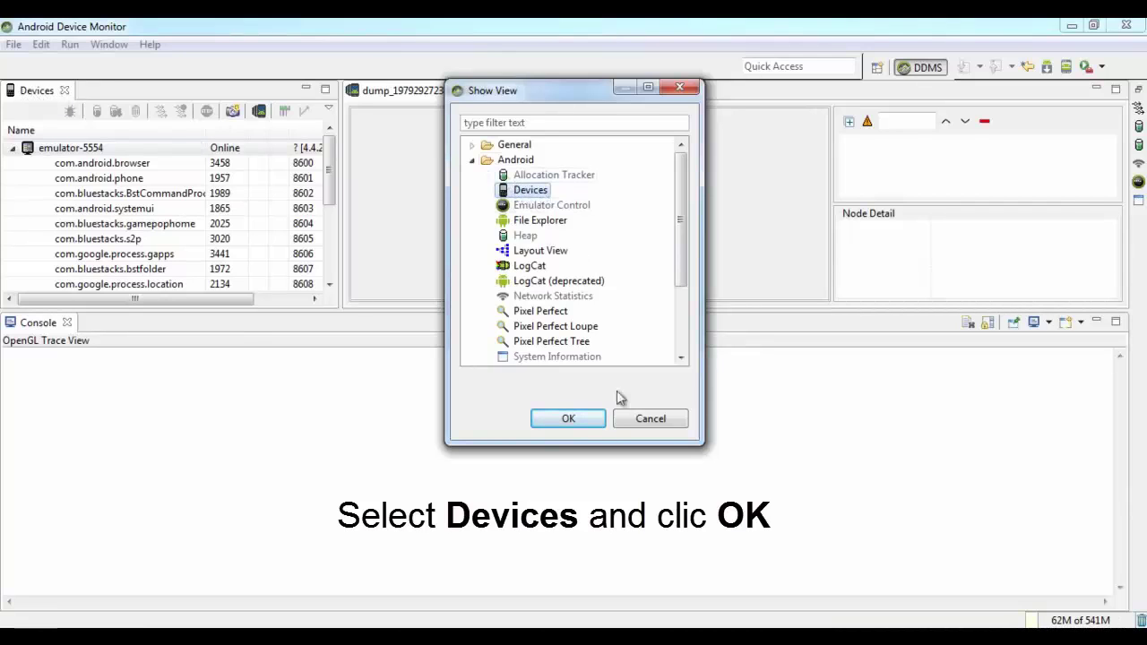
pyautogui.click(565, 417)
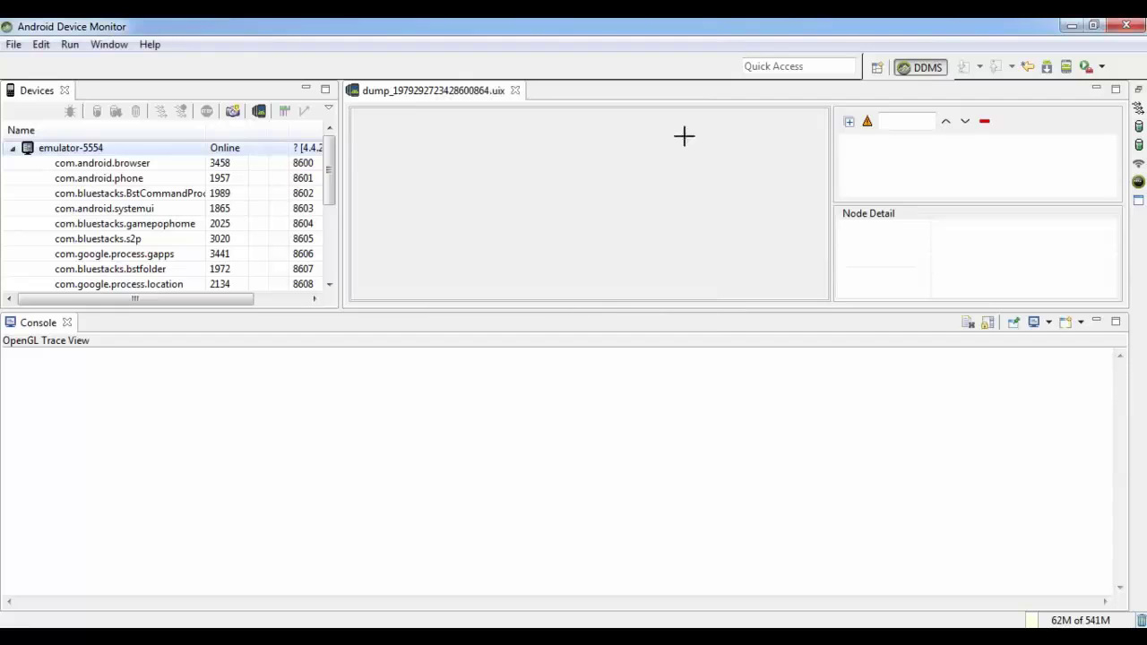
# Step: Close Android Device Monitor and run the pruebabluestacks app from Android Studio on the running emulator-5554 device, without reusing it for future launches
pyautogui.click(1126, 29)
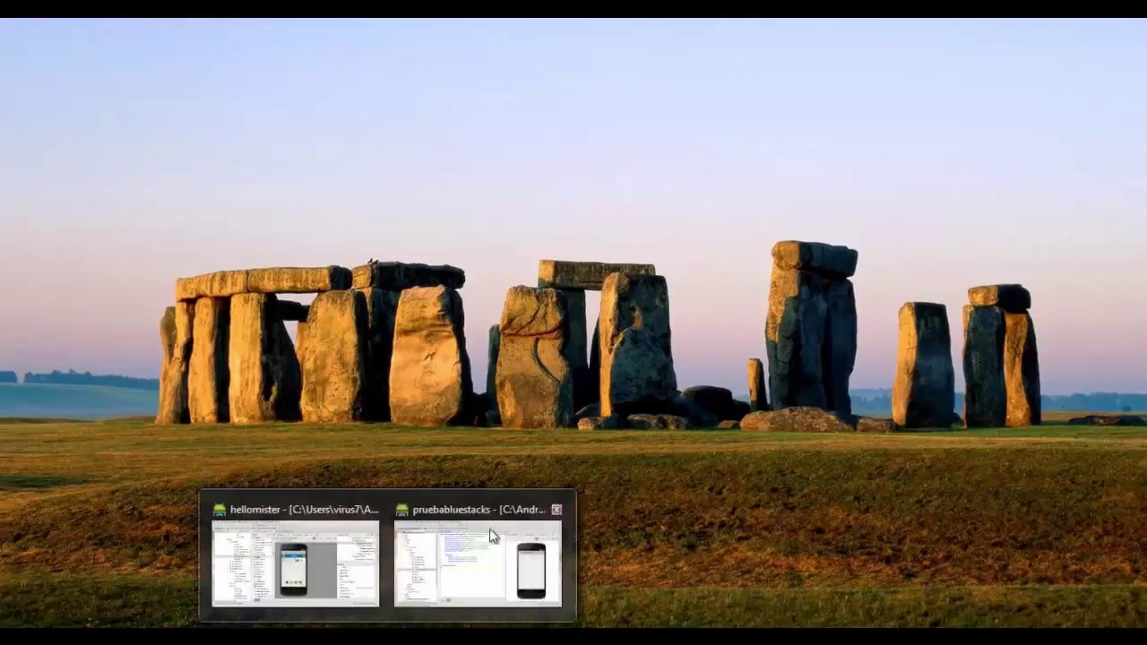
pyautogui.click(448, 550)
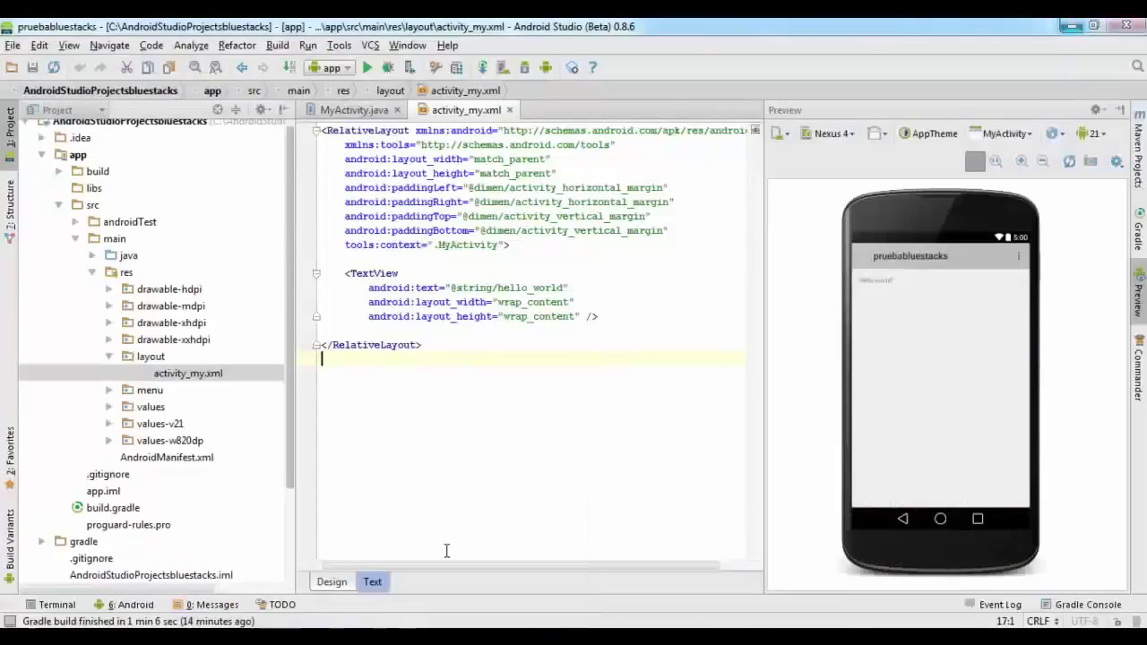
pyautogui.click(368, 68)
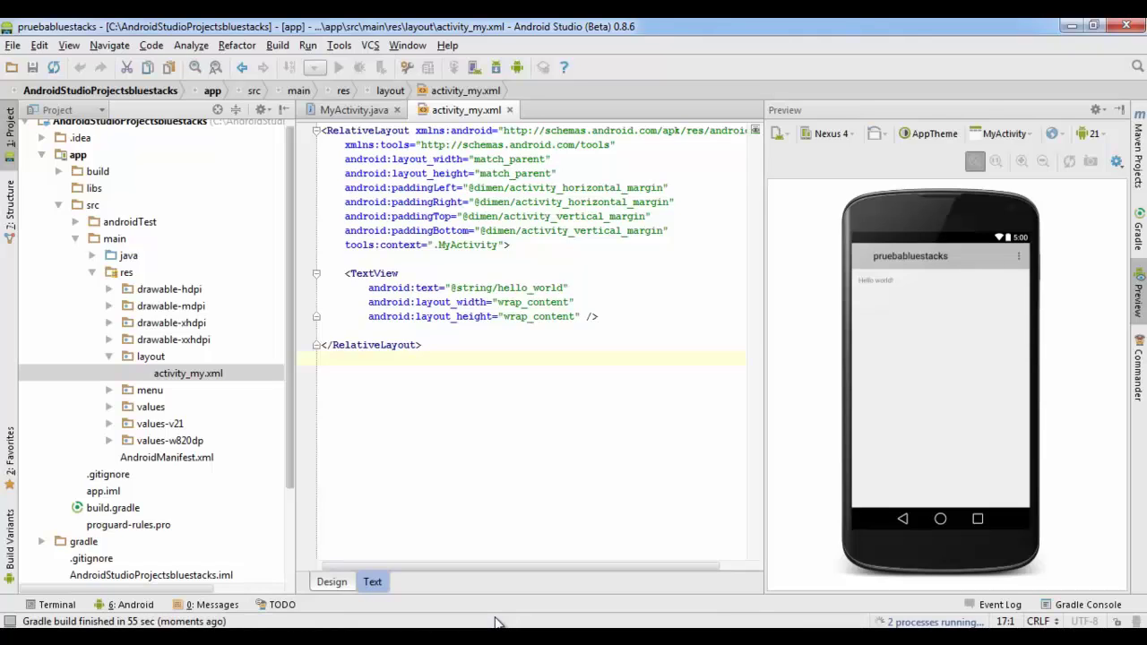
pyautogui.hotkey('shift', 'F10')
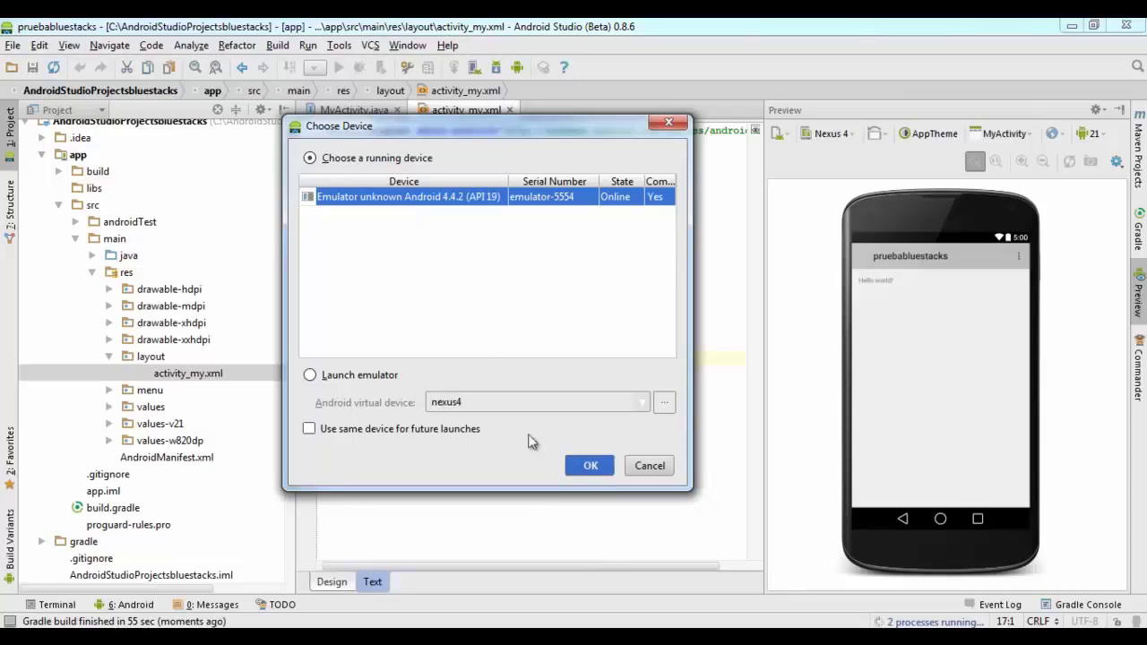
pyautogui.click(475, 432)
pyautogui.click(475, 432)
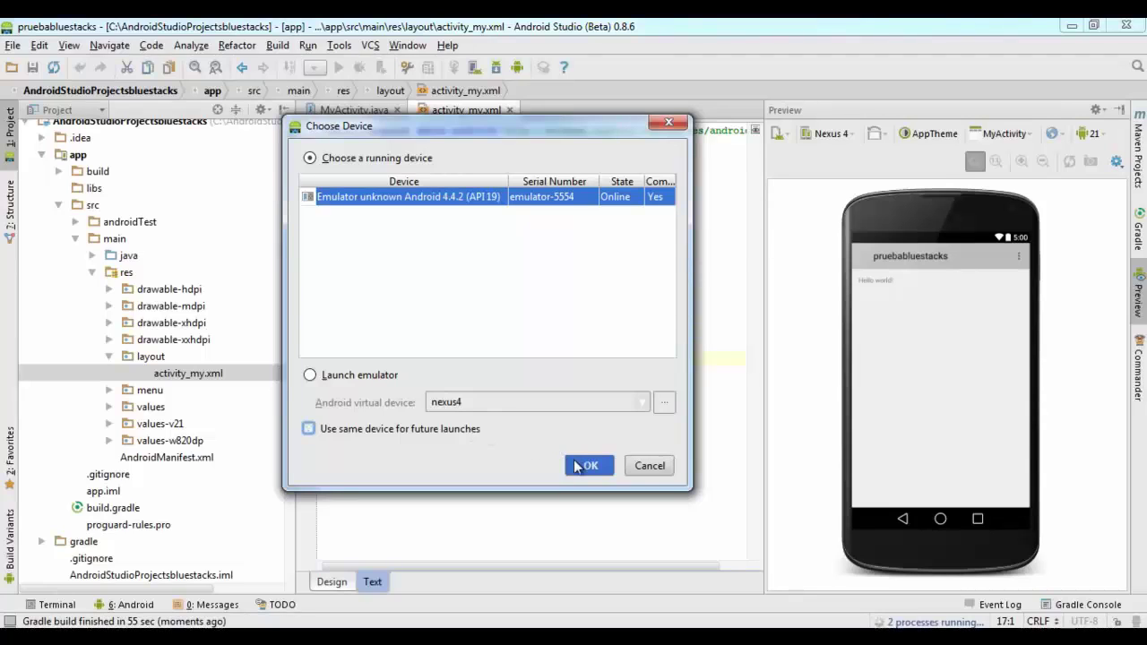